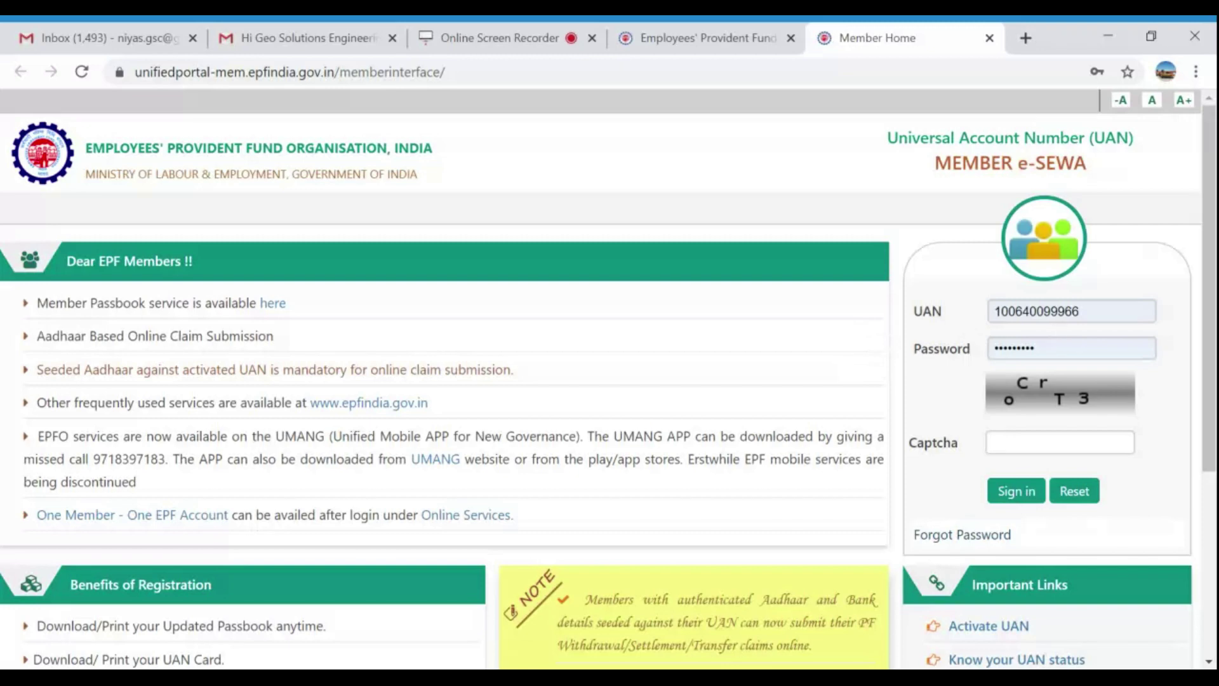
Enter the captcha characters on the login page and sign in to the member account.
scroll(1118, 527, down, 5)
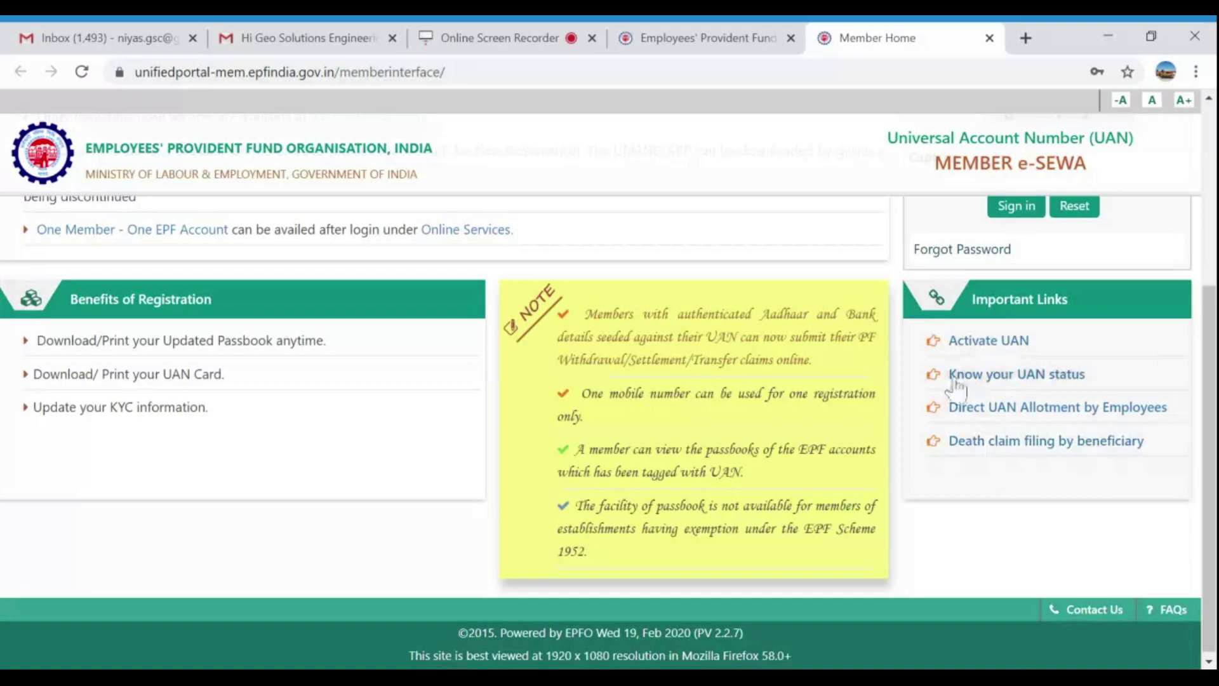
scroll(956, 394, up, 5)
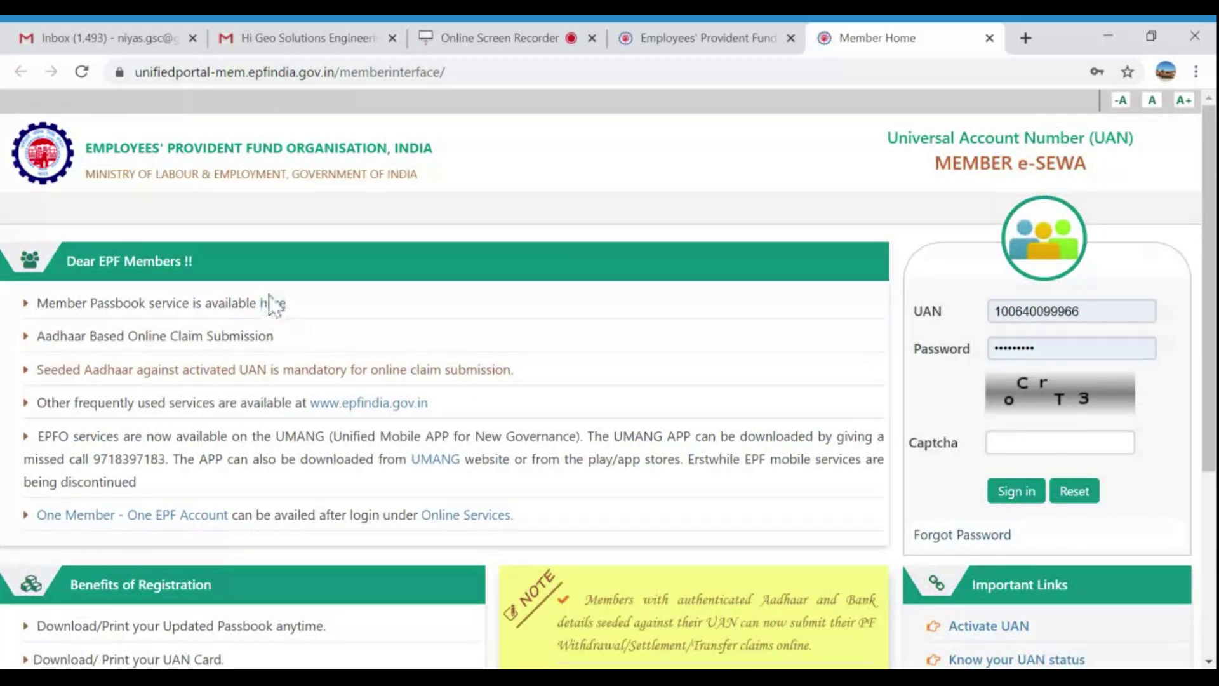
click(990, 444)
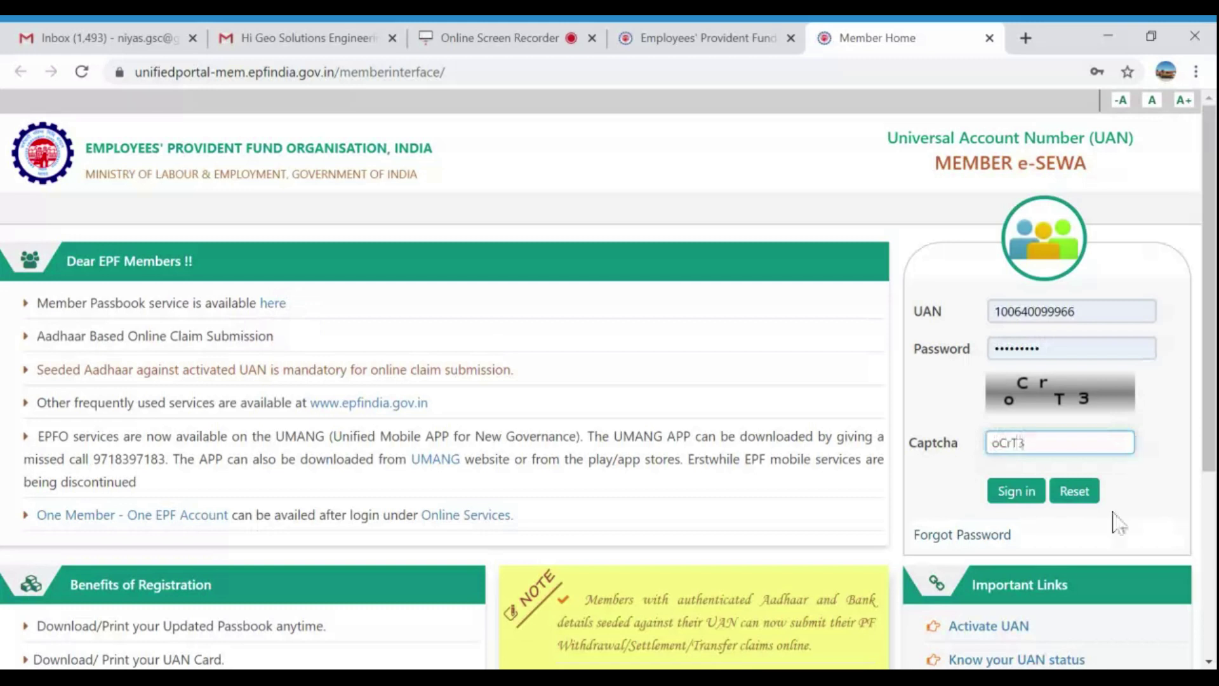
click(1021, 496)
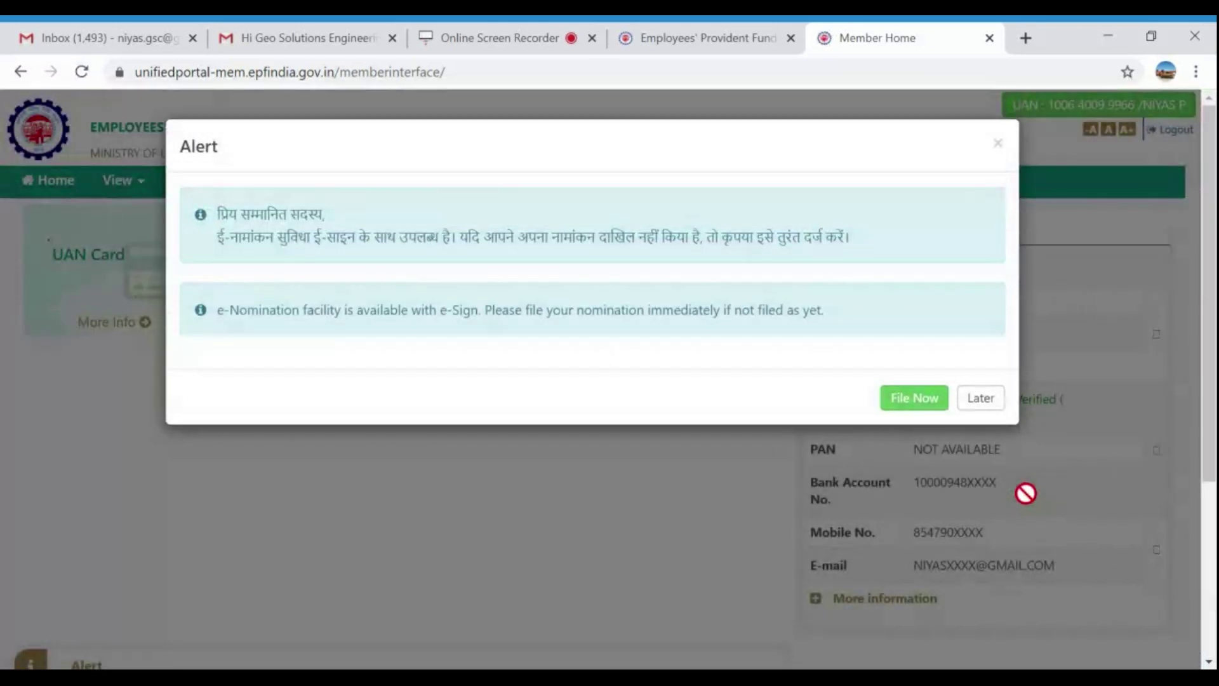
Dismiss the e-Nomination reminder with Later and open the View menu.
click(967, 408)
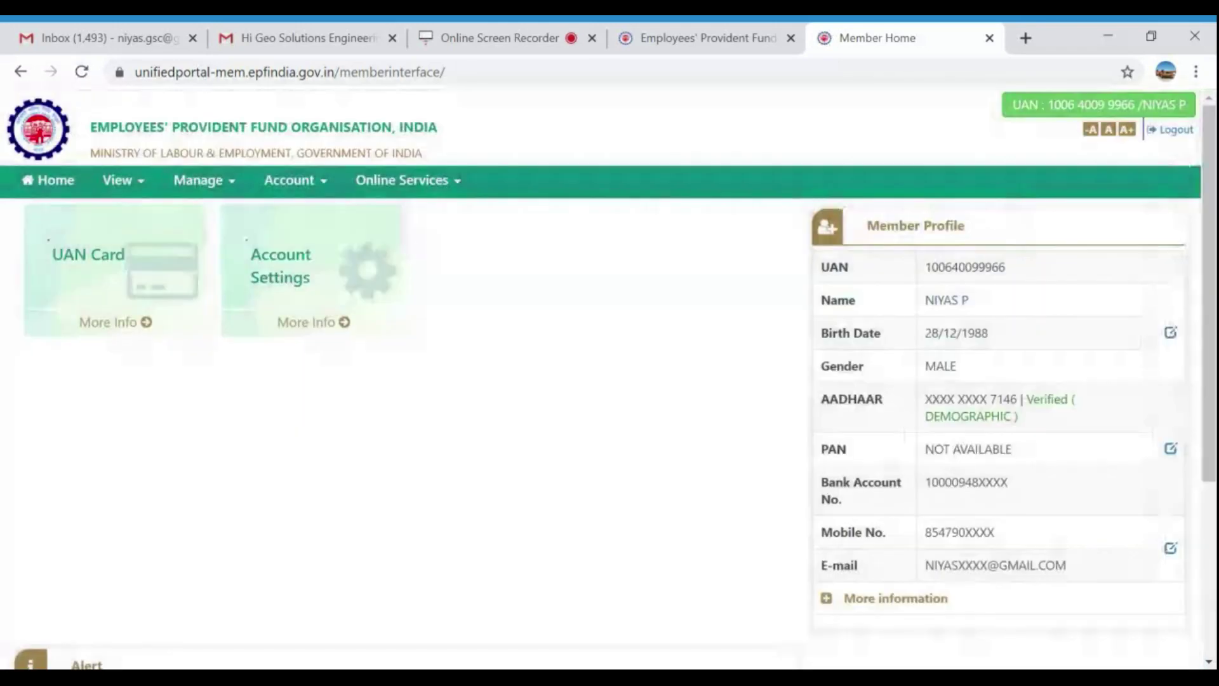
click(146, 186)
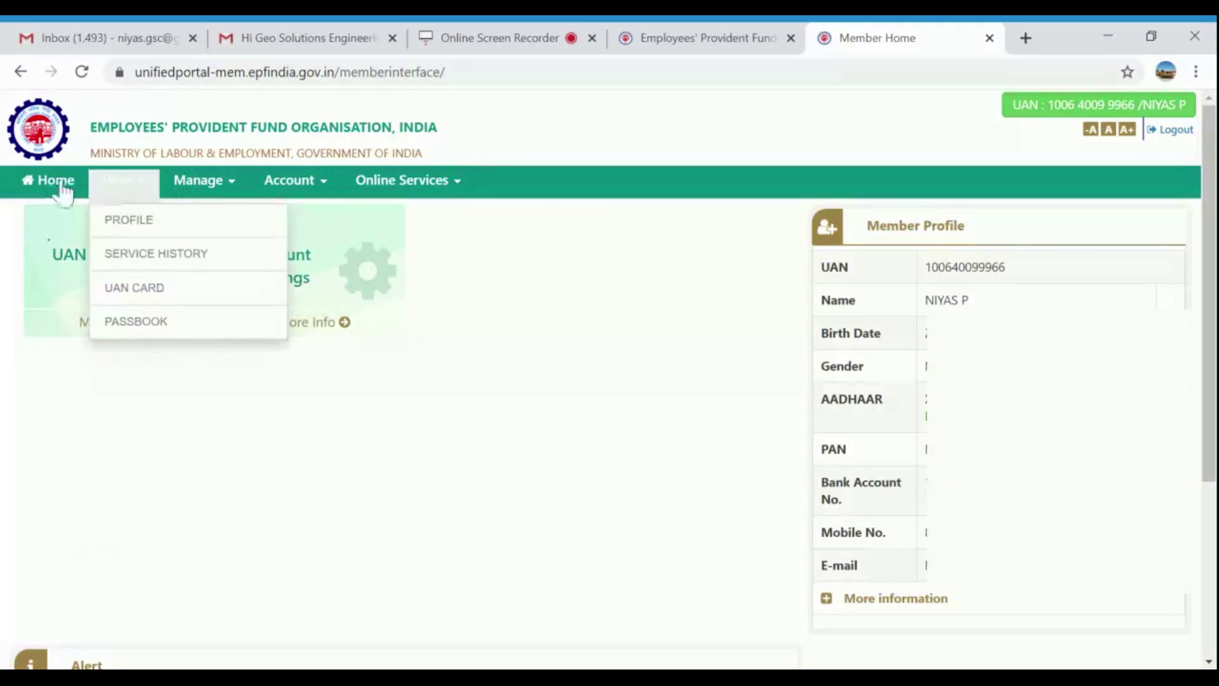
Open View > UAN Card and scroll through the UAN card PDF preview.
click(143, 289)
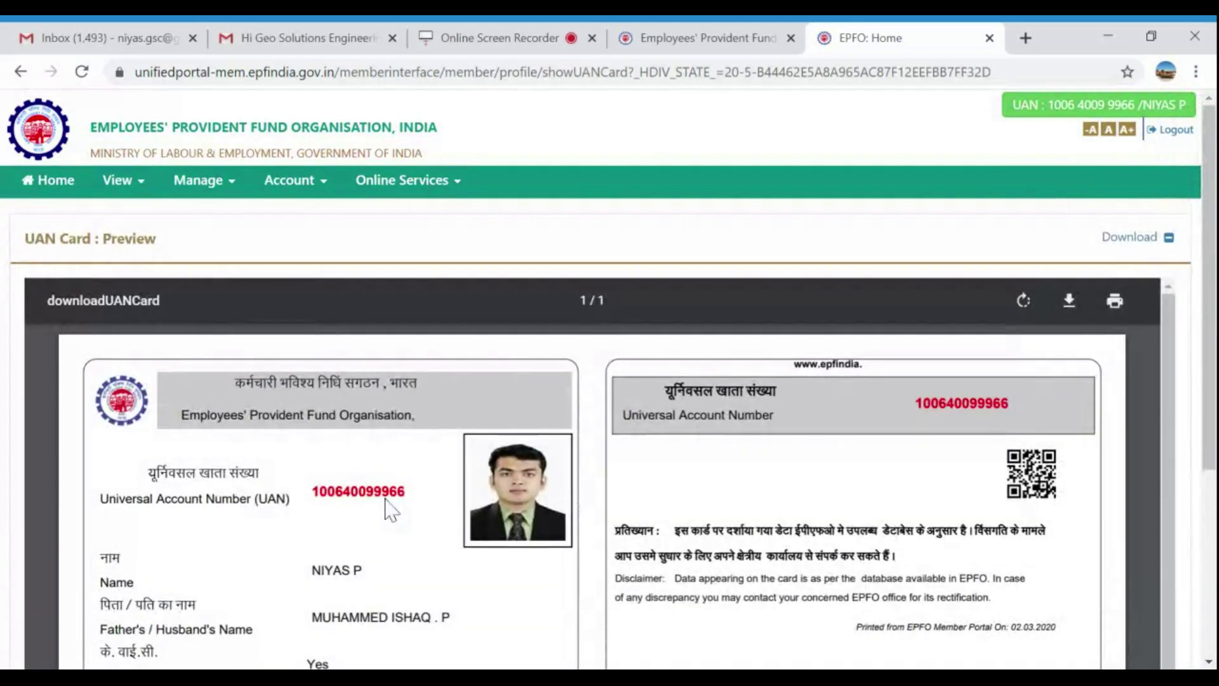
scroll(392, 508, down, 3)
scroll(371, 476, up, 3)
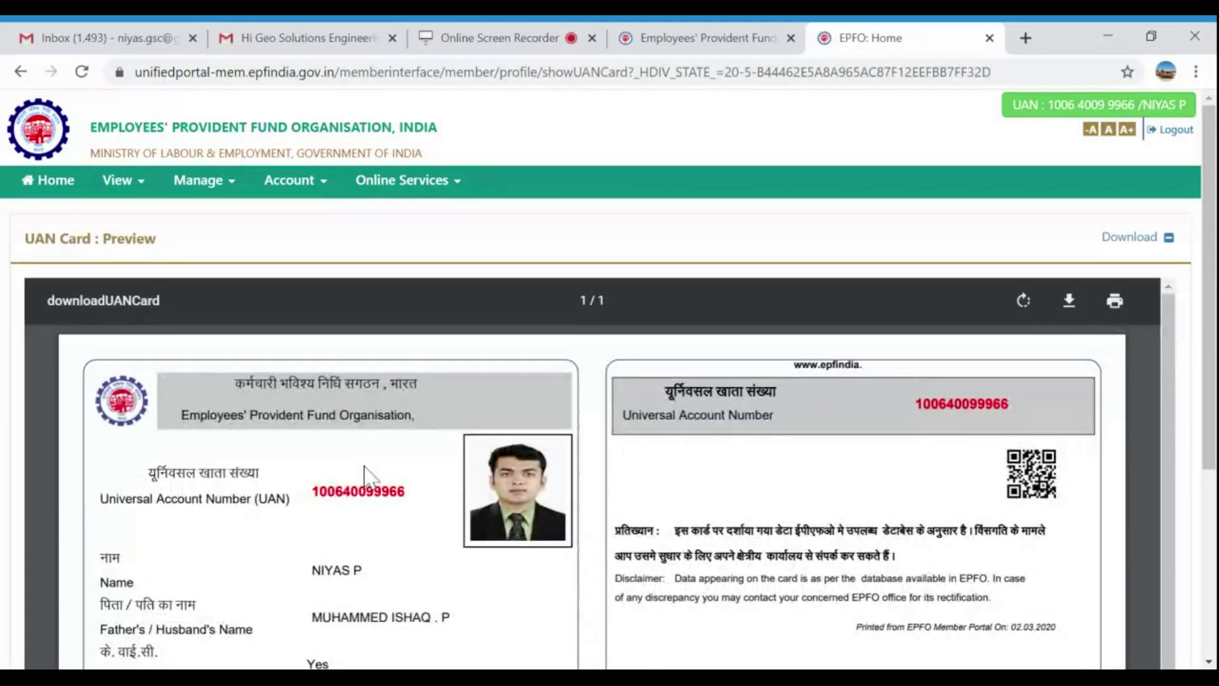
scroll(365, 483, down, 4)
scroll(362, 502, up, 3)
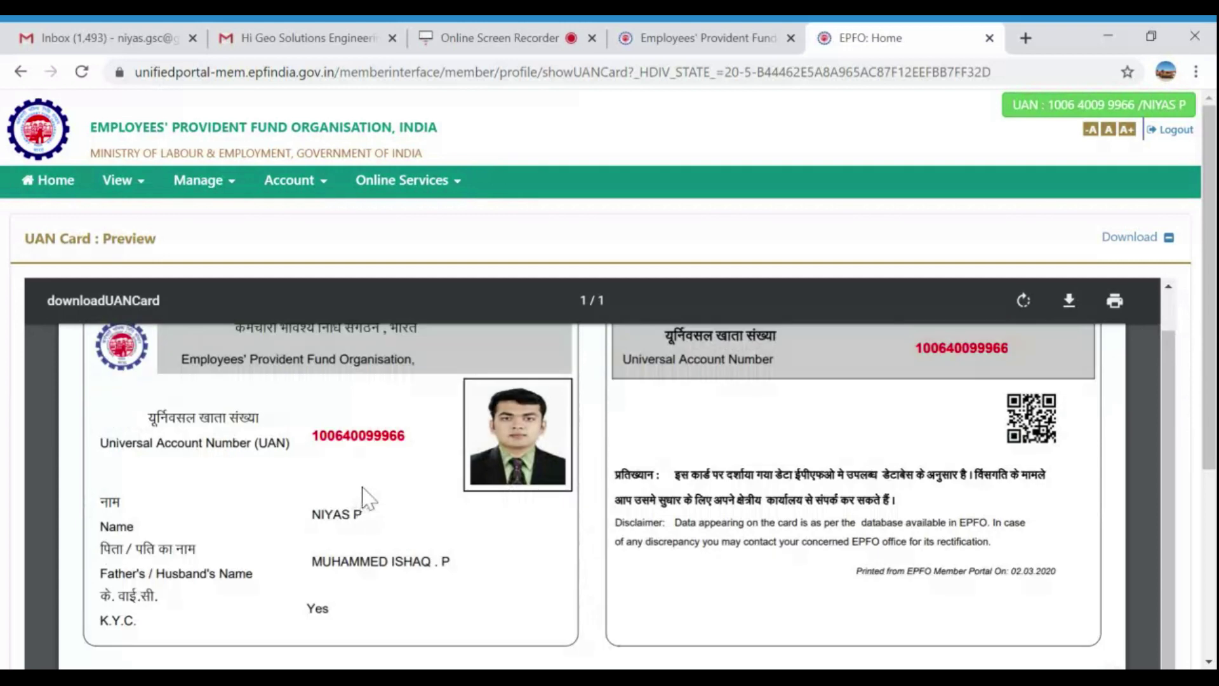
scroll(365, 496, up, 1)
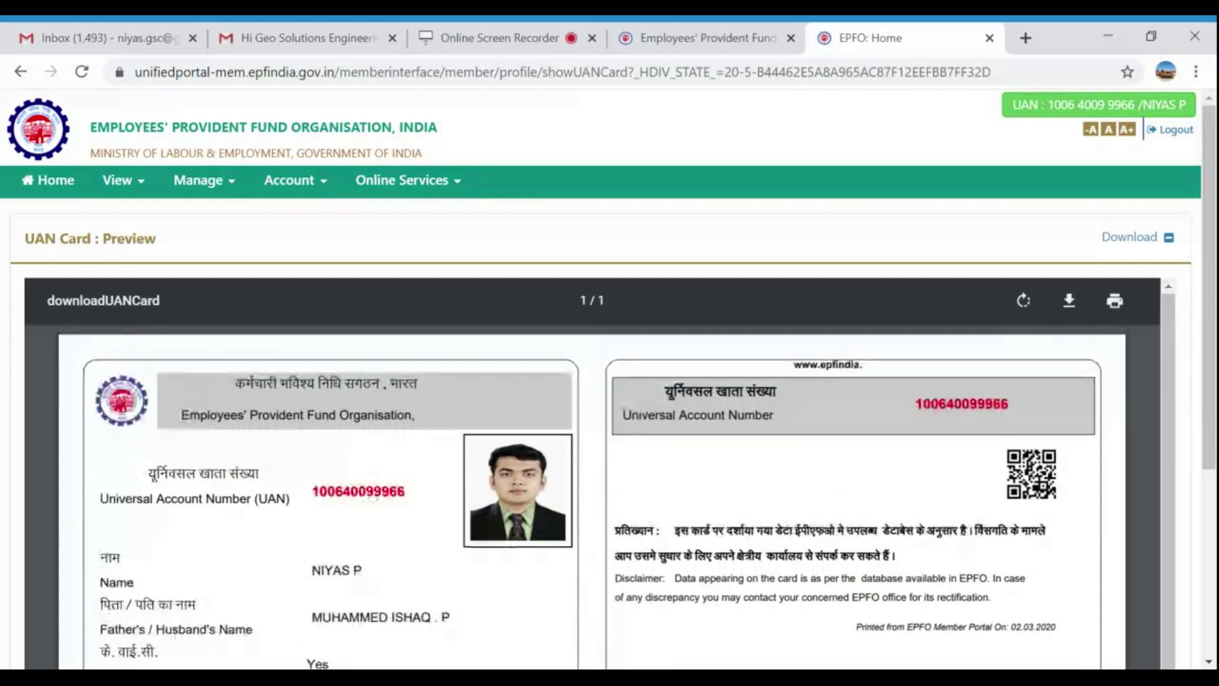
click(234, 191)
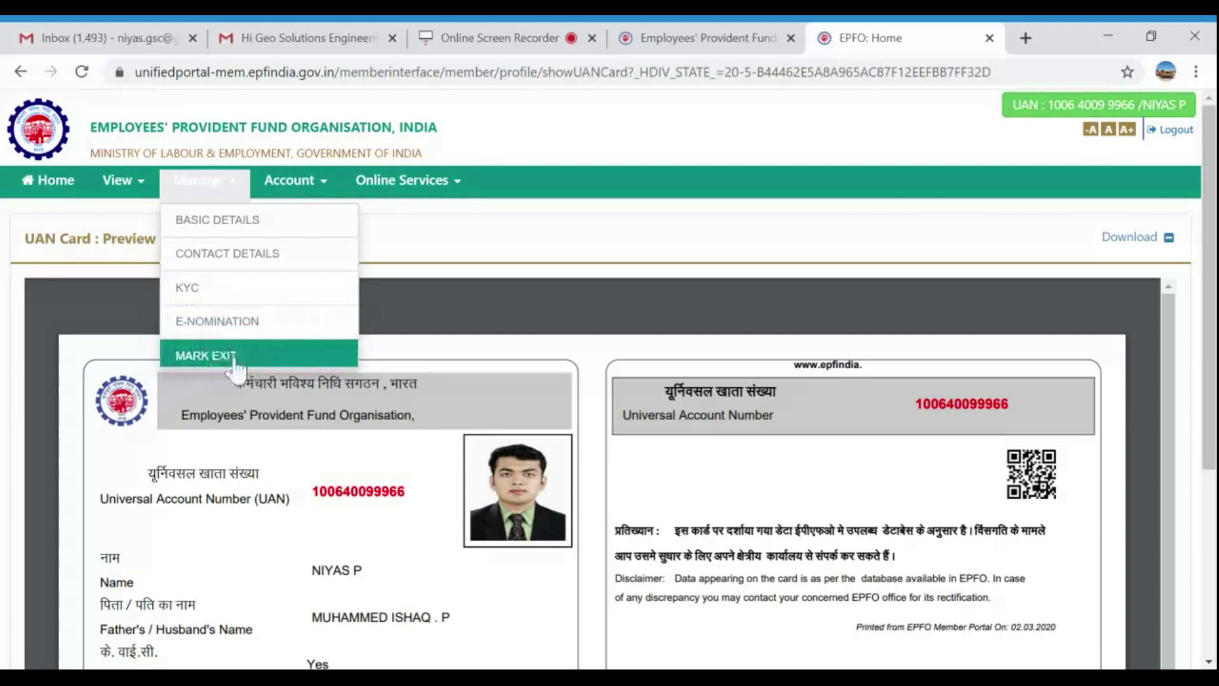
Open Manage > KYC, partly fill the Bank row's number and name, then untick it.
click(233, 298)
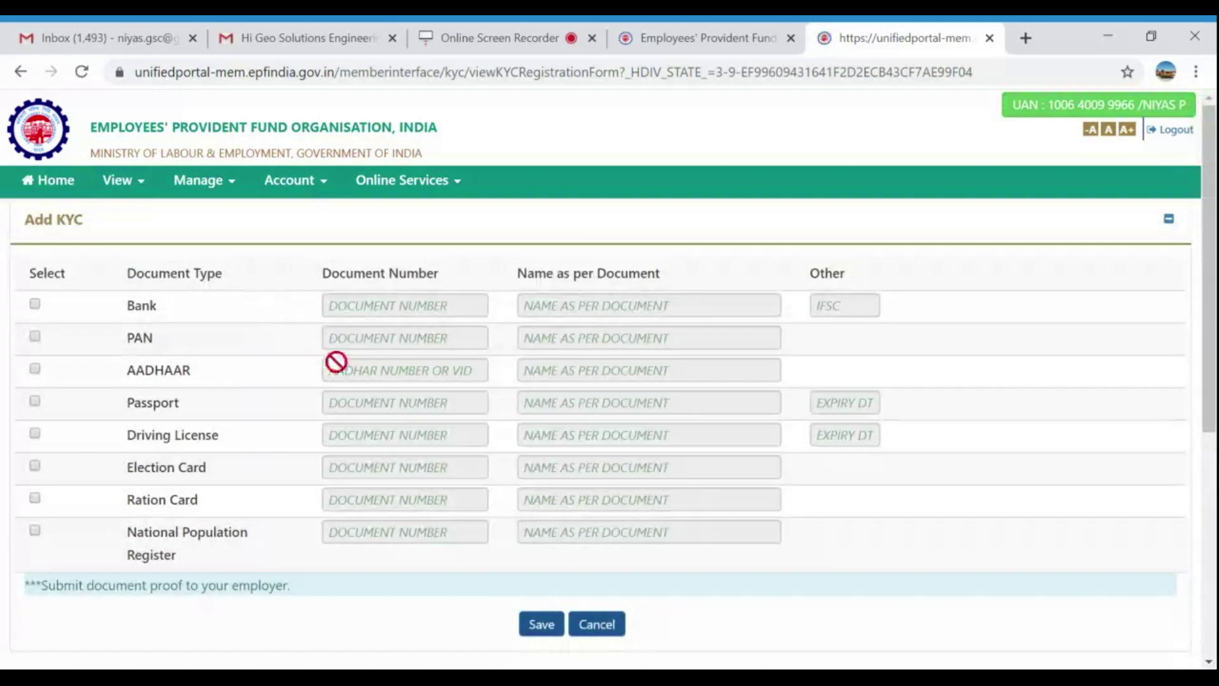
click(34, 305)
click(330, 306)
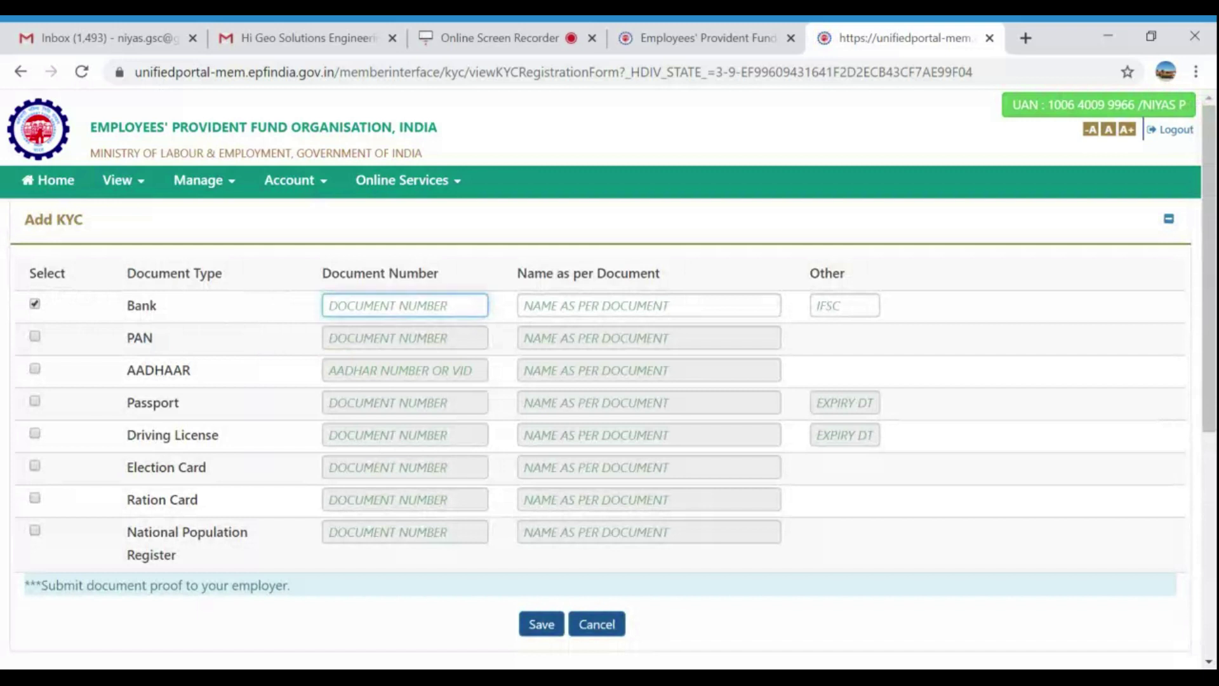
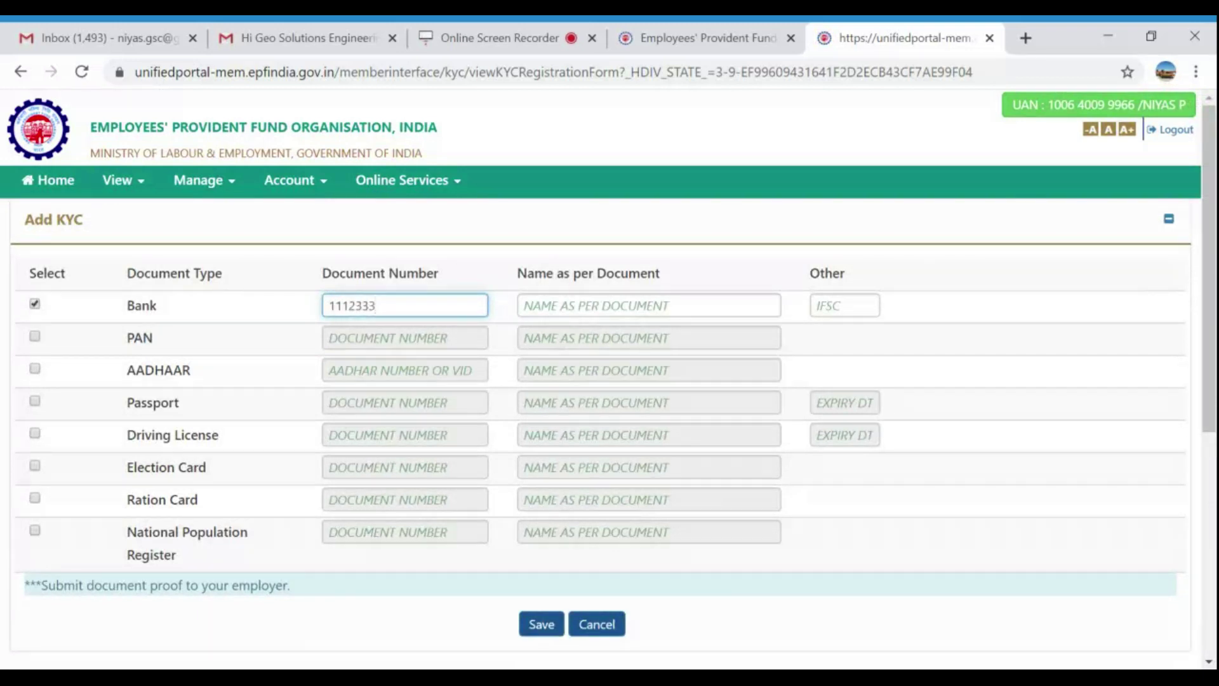
click(648, 305)
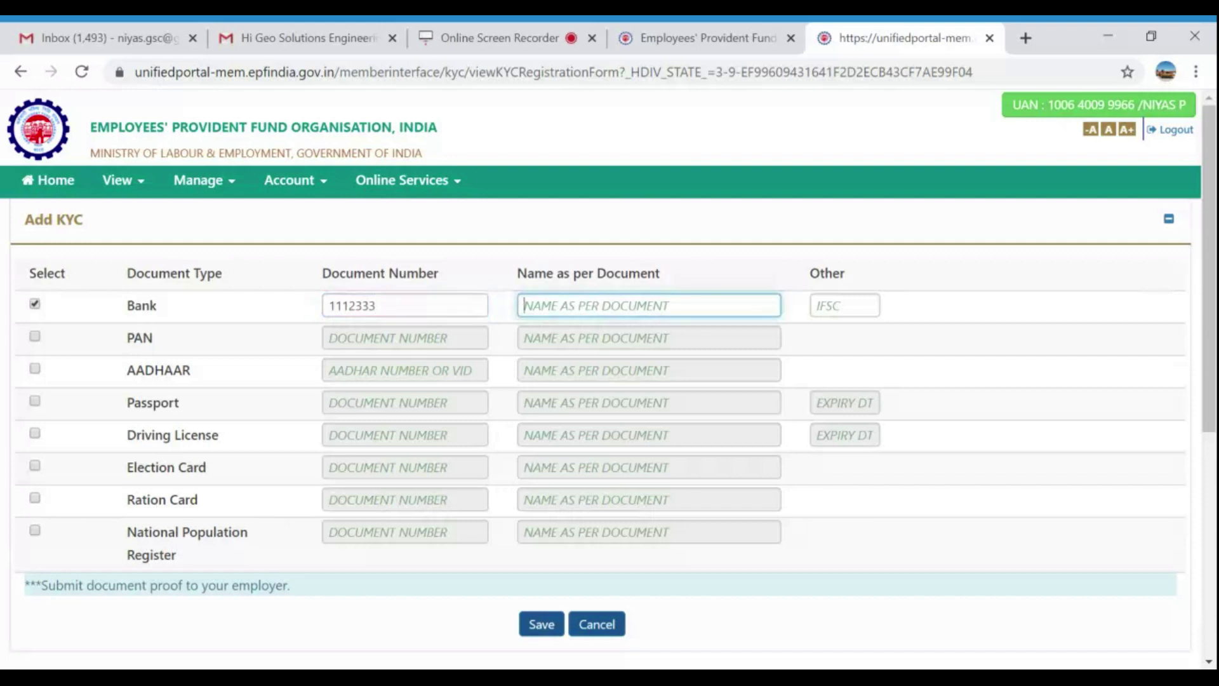
click(817, 306)
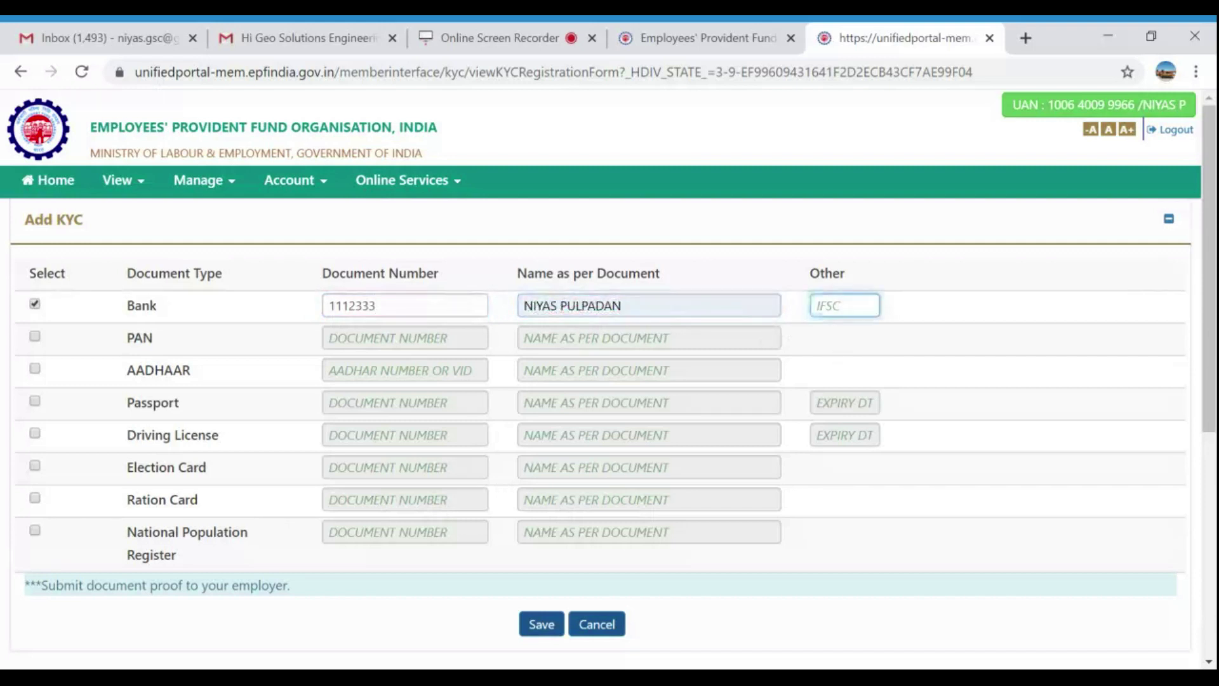
click(35, 304)
Tick and untick the AADHAAR and PAN rows, leaving every KYC document row empty.
scroll(395, 526, down, 3)
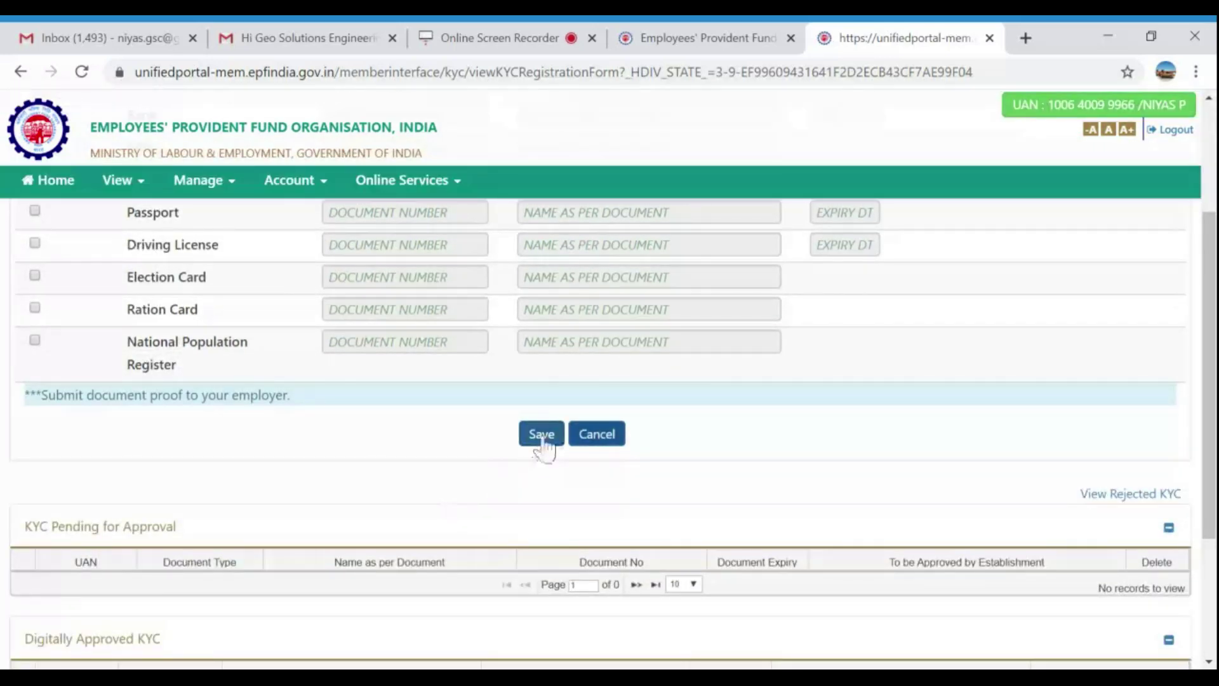
scroll(95, 286, up, 3)
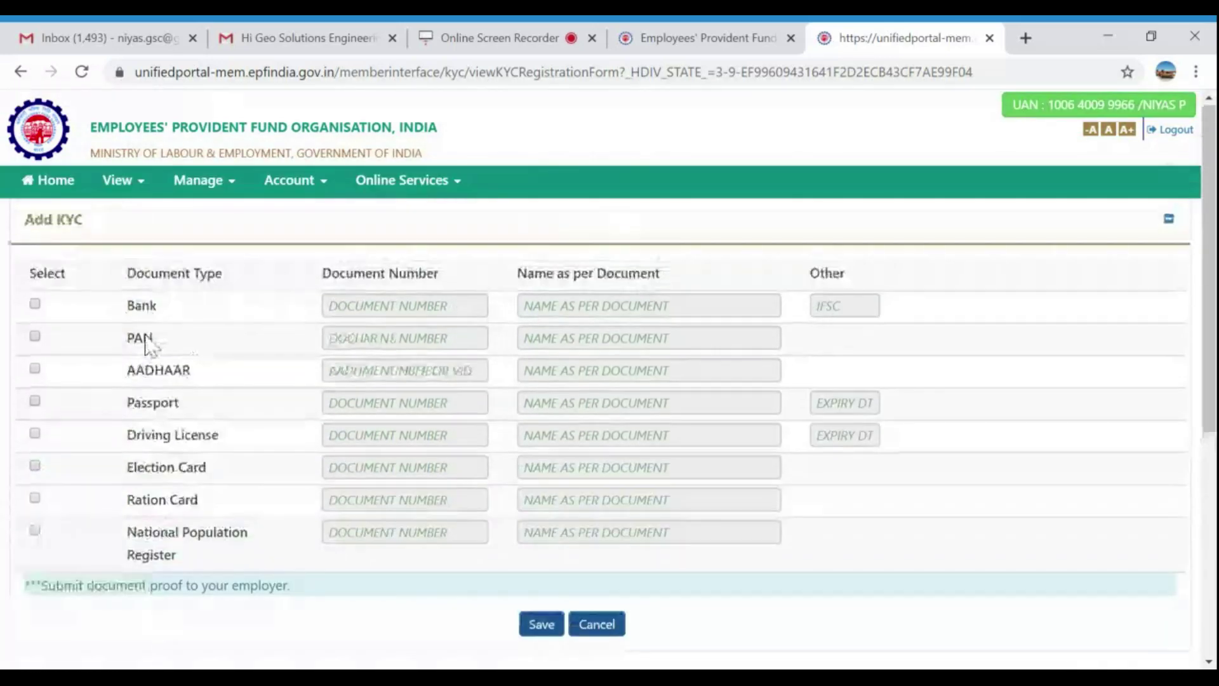
click(36, 369)
click(35, 369)
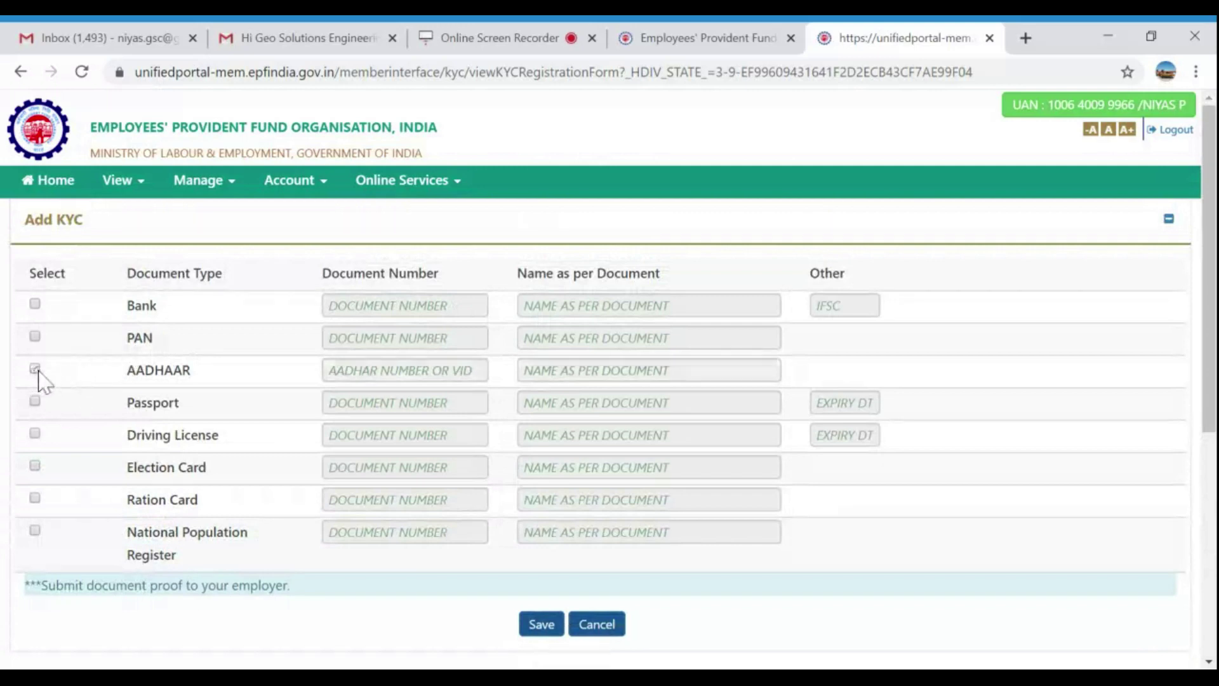
click(35, 337)
click(35, 336)
scroll(604, 556, down, 6)
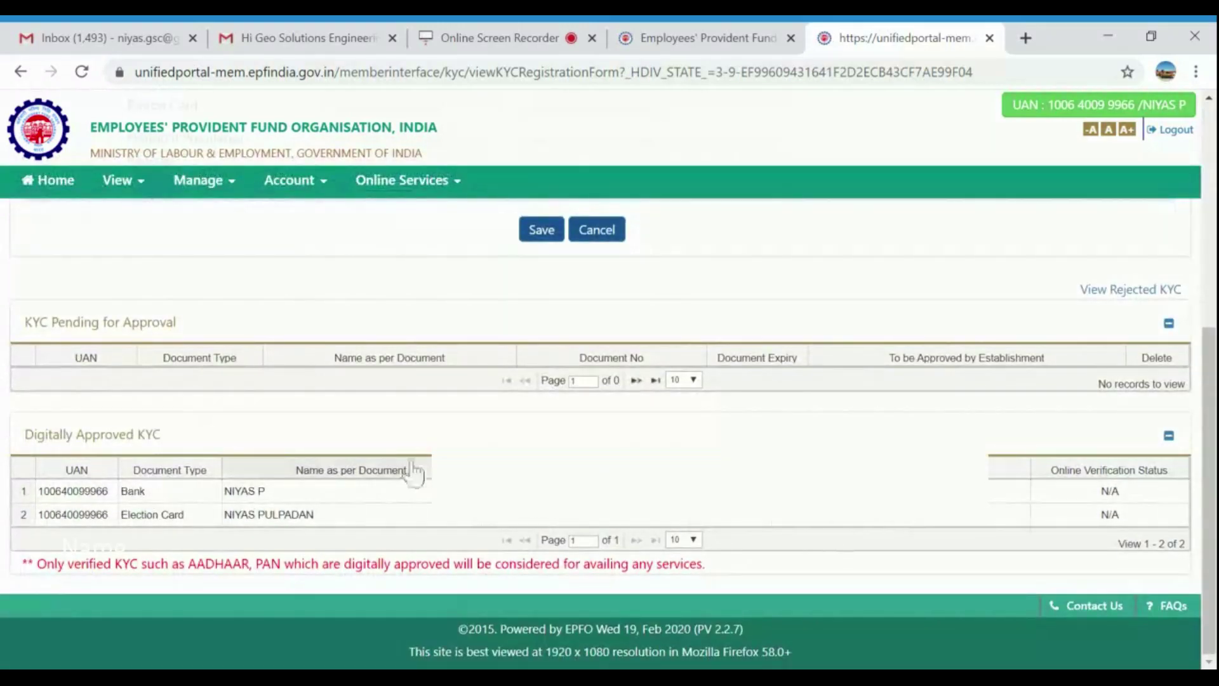
scroll(1010, 532, up, 6)
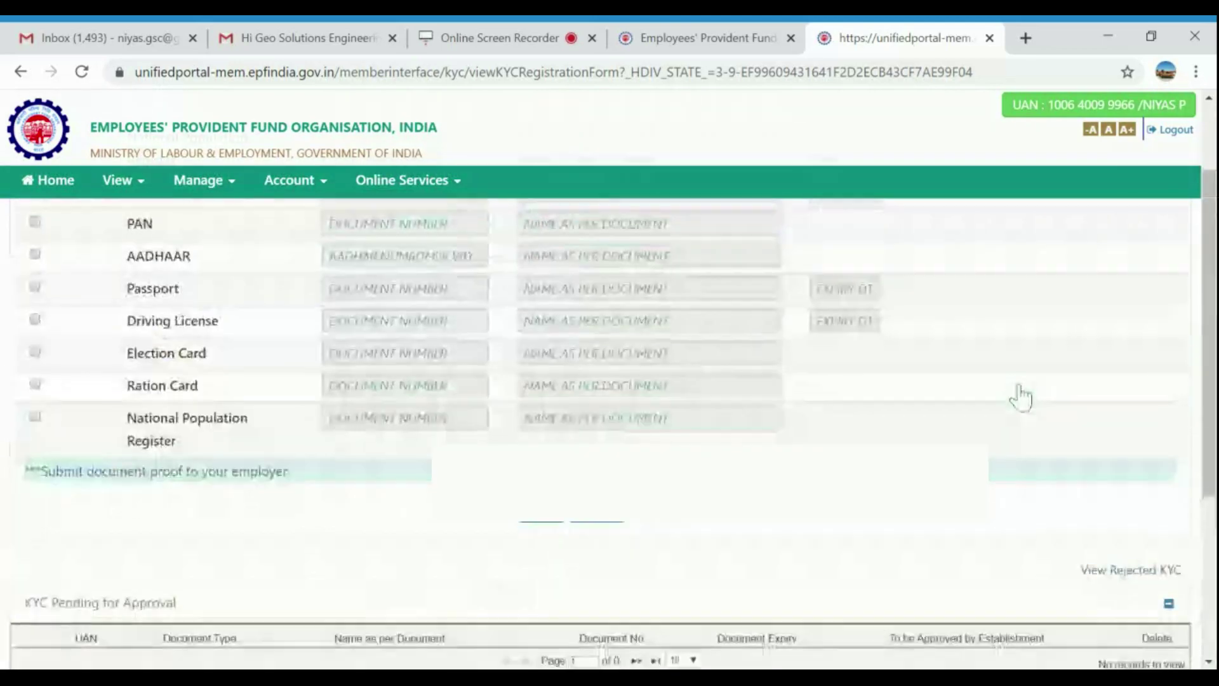
Go to Online Services > CLAIM (FORM-31,19,10C&10D).
click(436, 194)
click(310, 193)
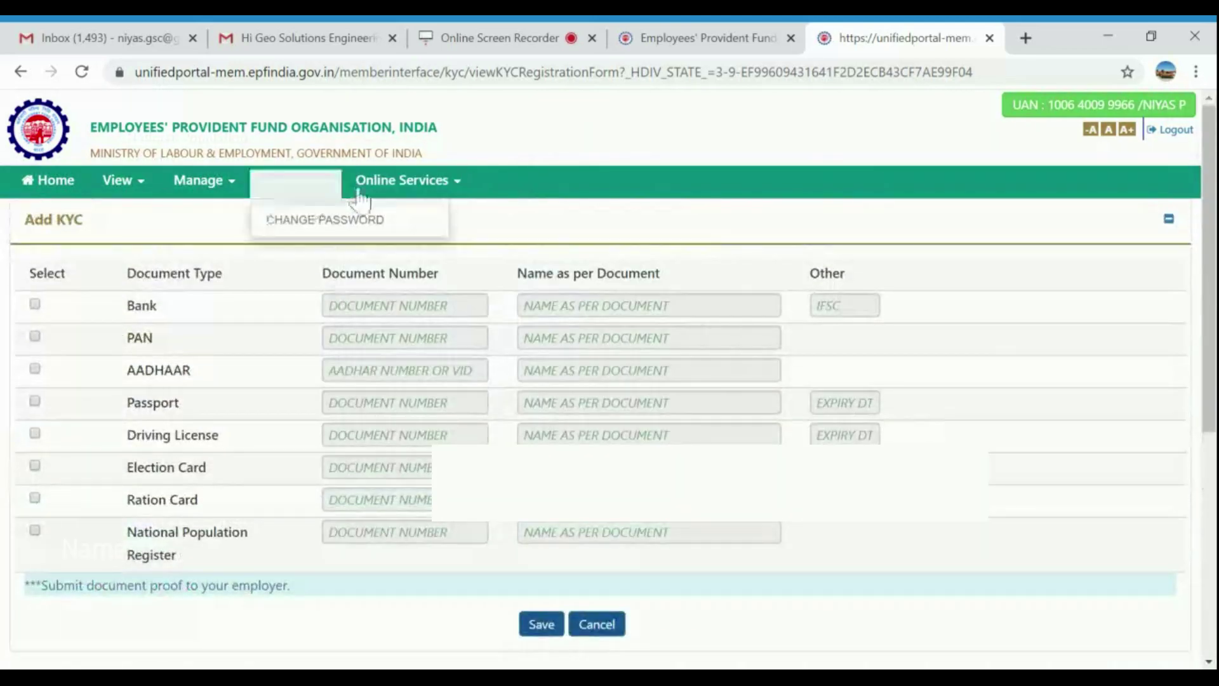
click(419, 191)
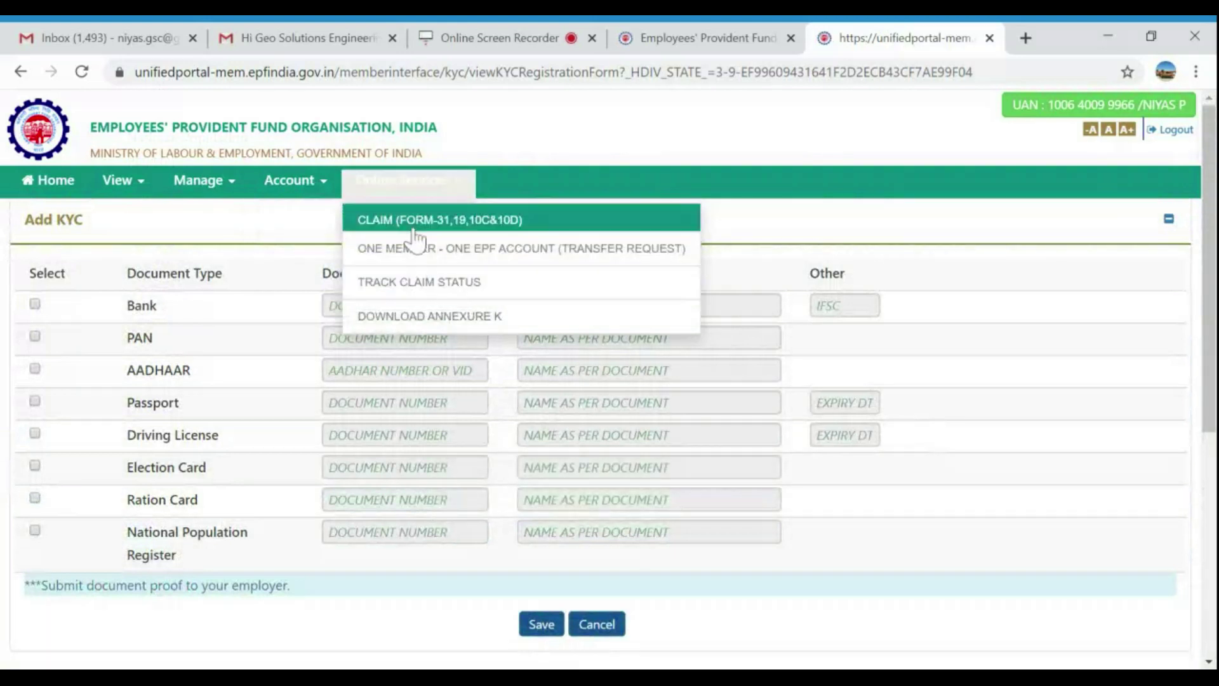
click(509, 223)
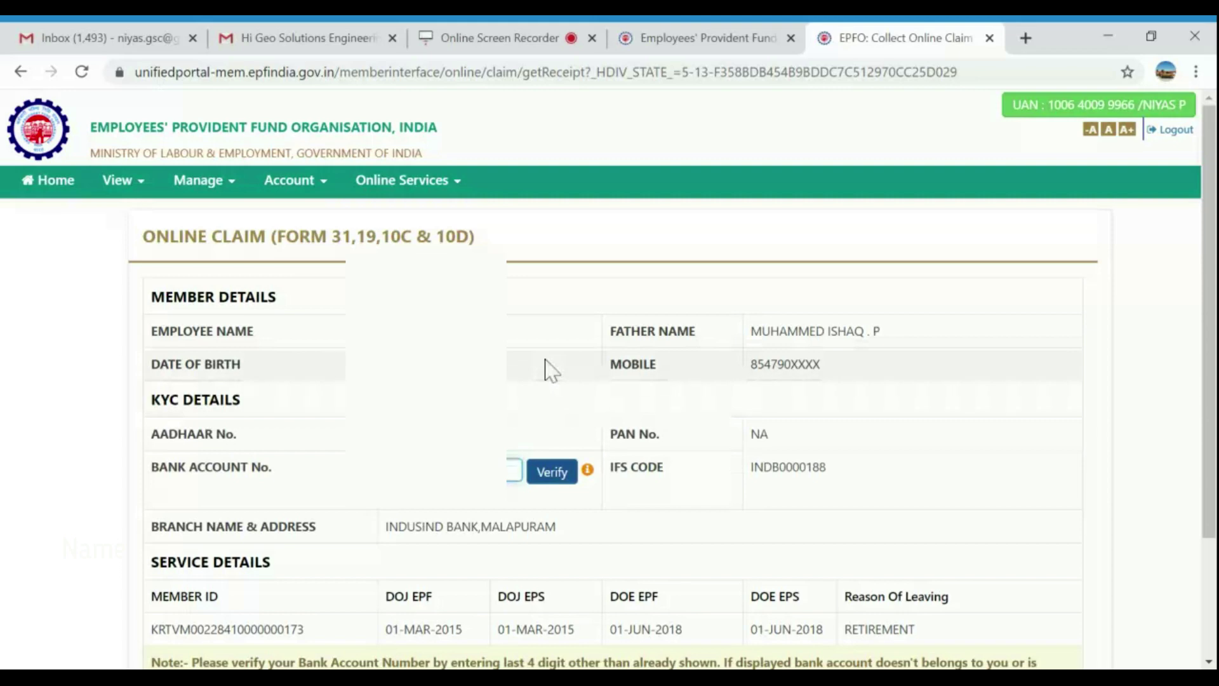
Verify the bank account, accept the Certificate of Undertaking, and proceed to the online claim.
click(554, 480)
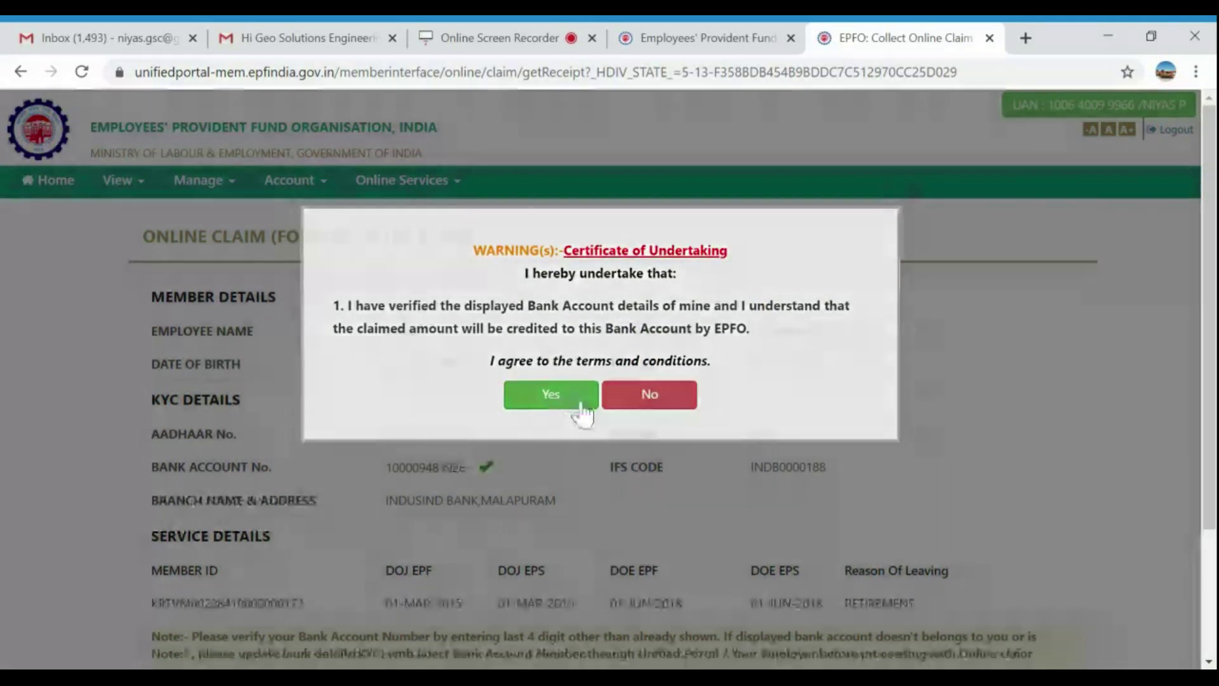
click(581, 410)
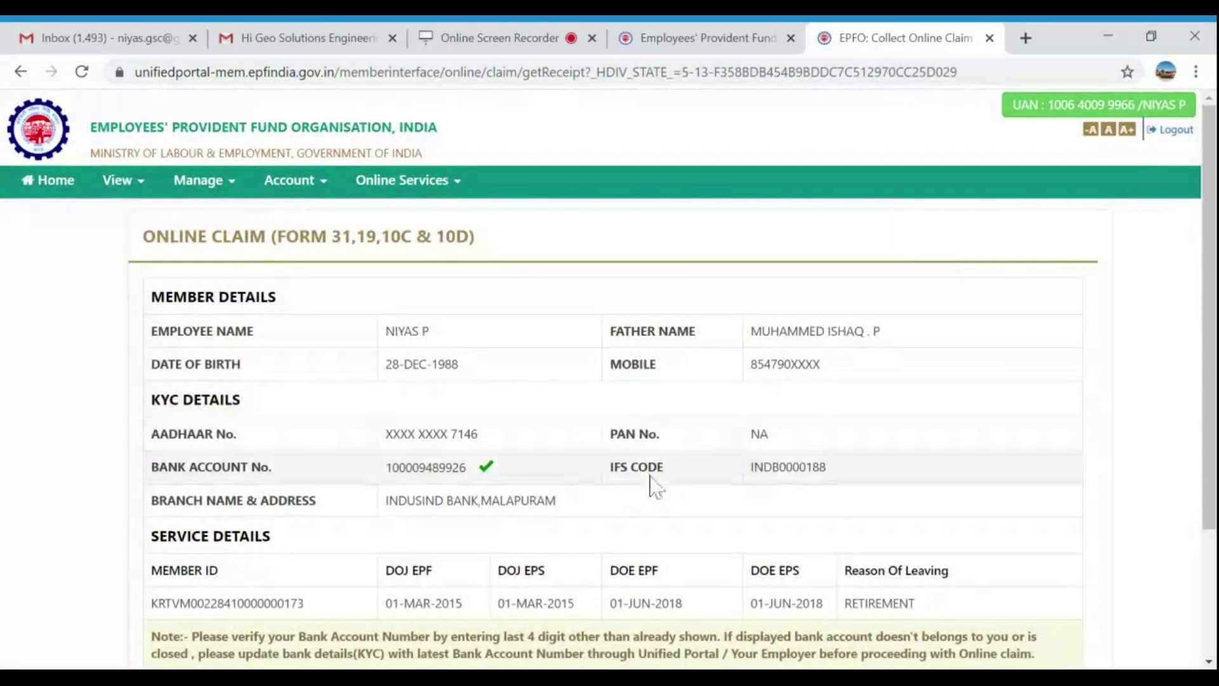
scroll(680, 458, down, 3)
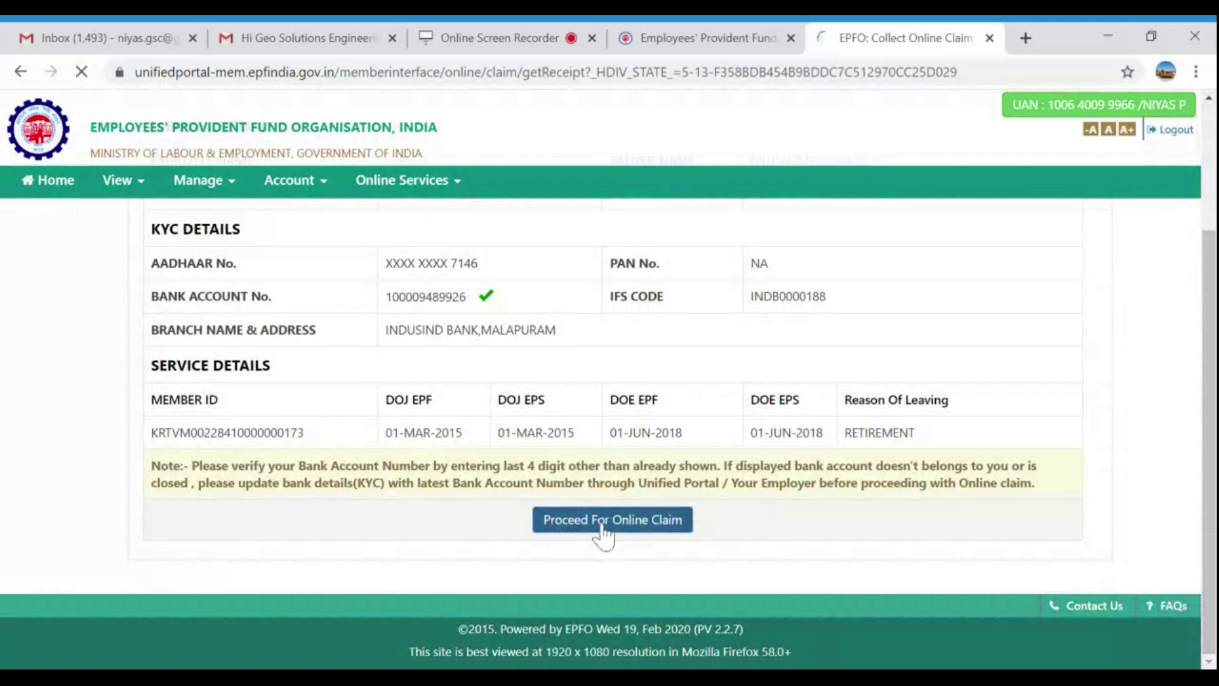
click(603, 528)
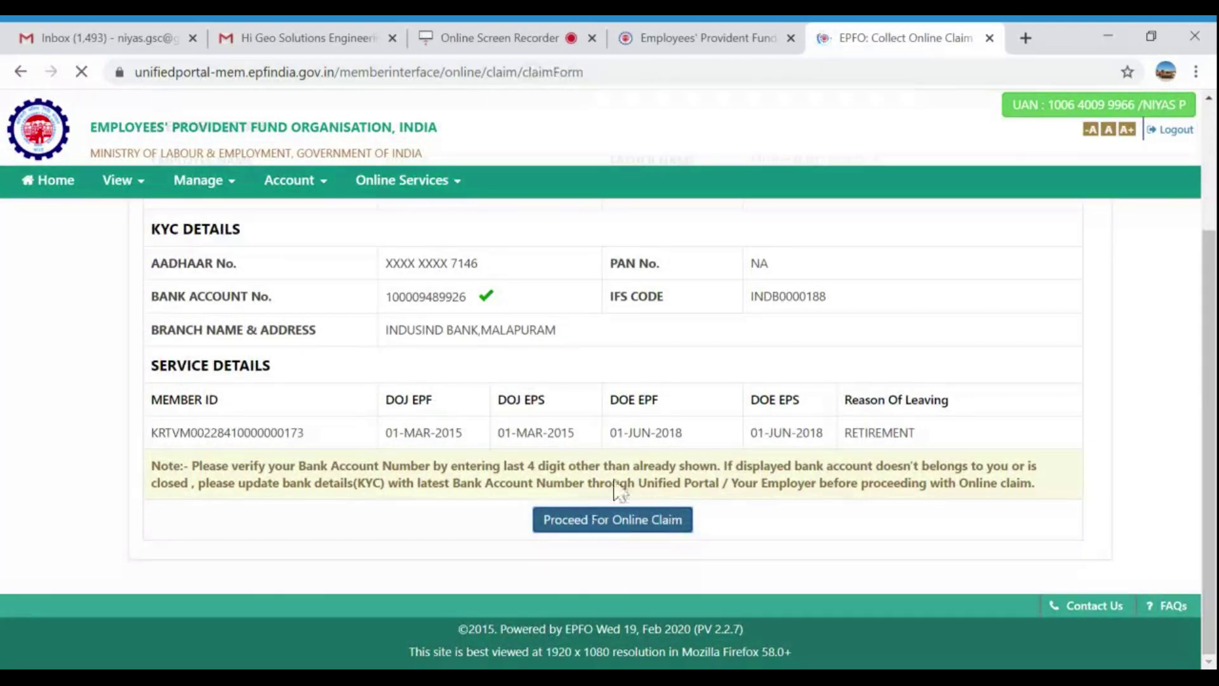
scroll(686, 562, down, 2)
Select PF ADVANCE (FORM-31) as the claim type.
click(708, 490)
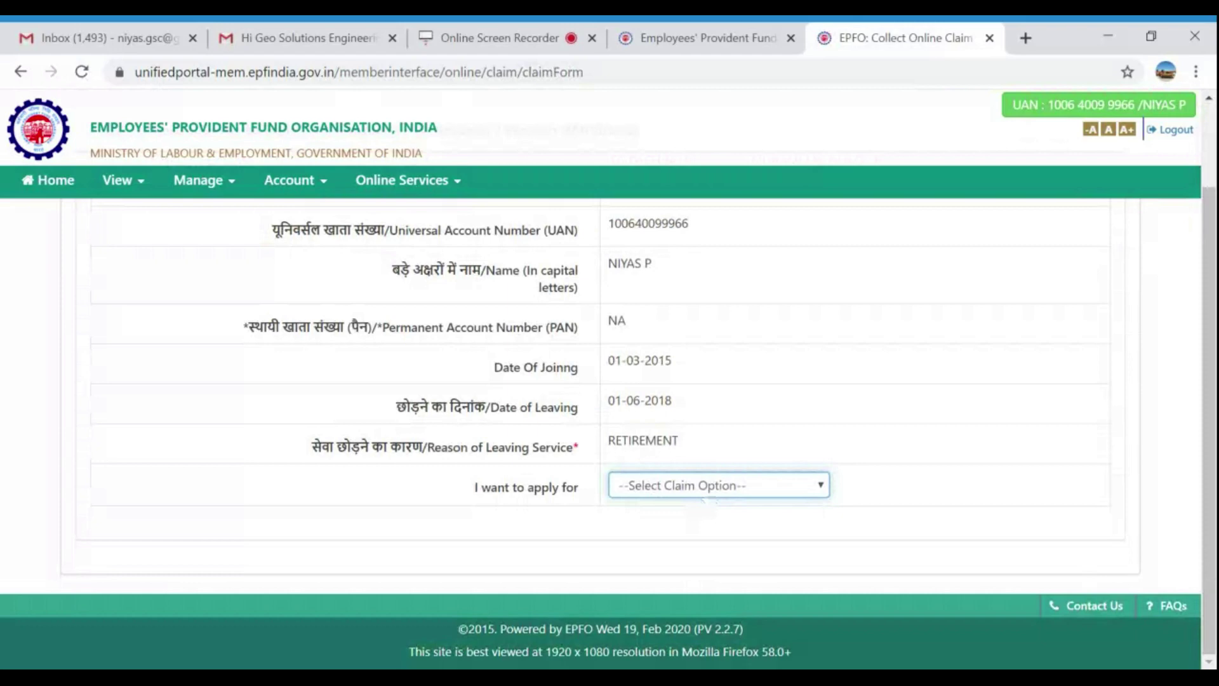
click(703, 501)
scroll(693, 461, down, 3)
Look through the advance purposes, click the amount field, and tick the Aadhaar declaration.
click(707, 348)
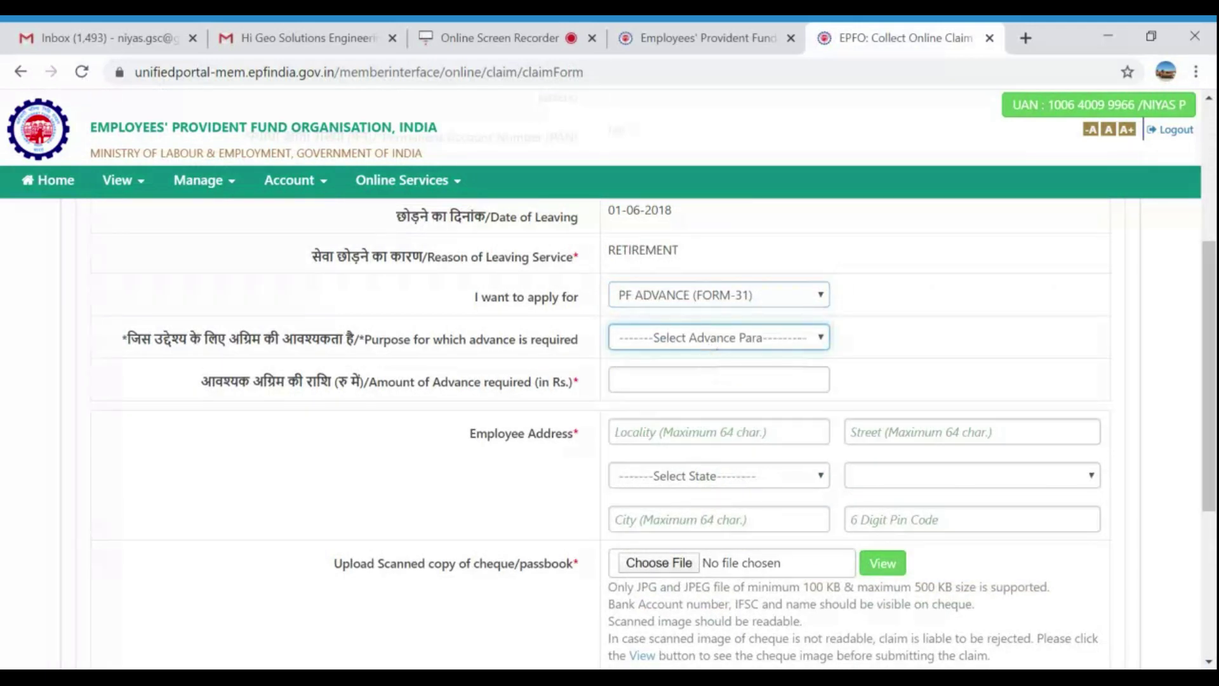
scroll(1162, 456, down, 3)
scroll(823, 327, up, 1)
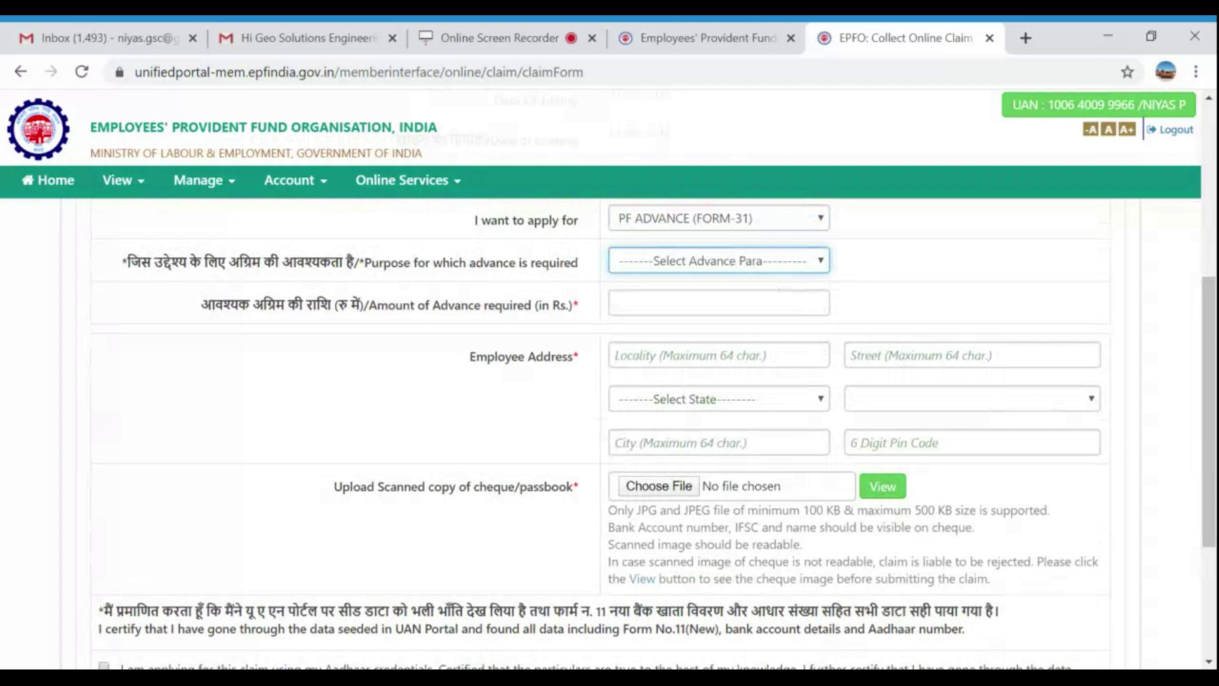
click(756, 308)
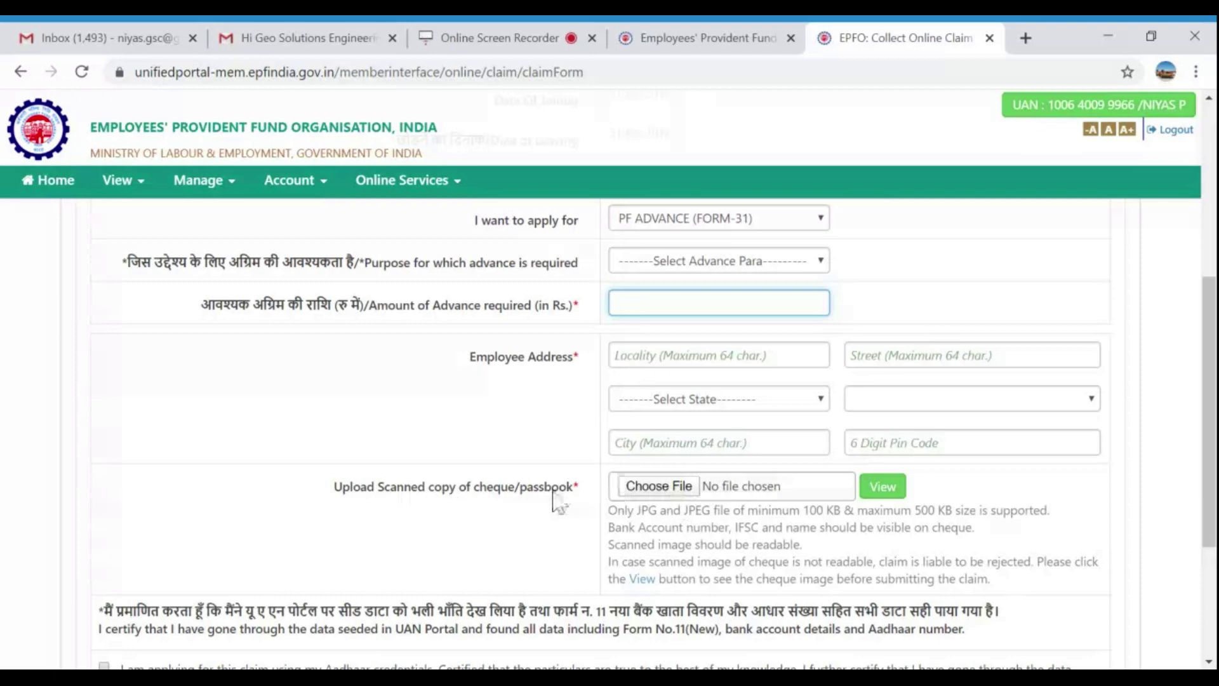
scroll(675, 508, down, 4)
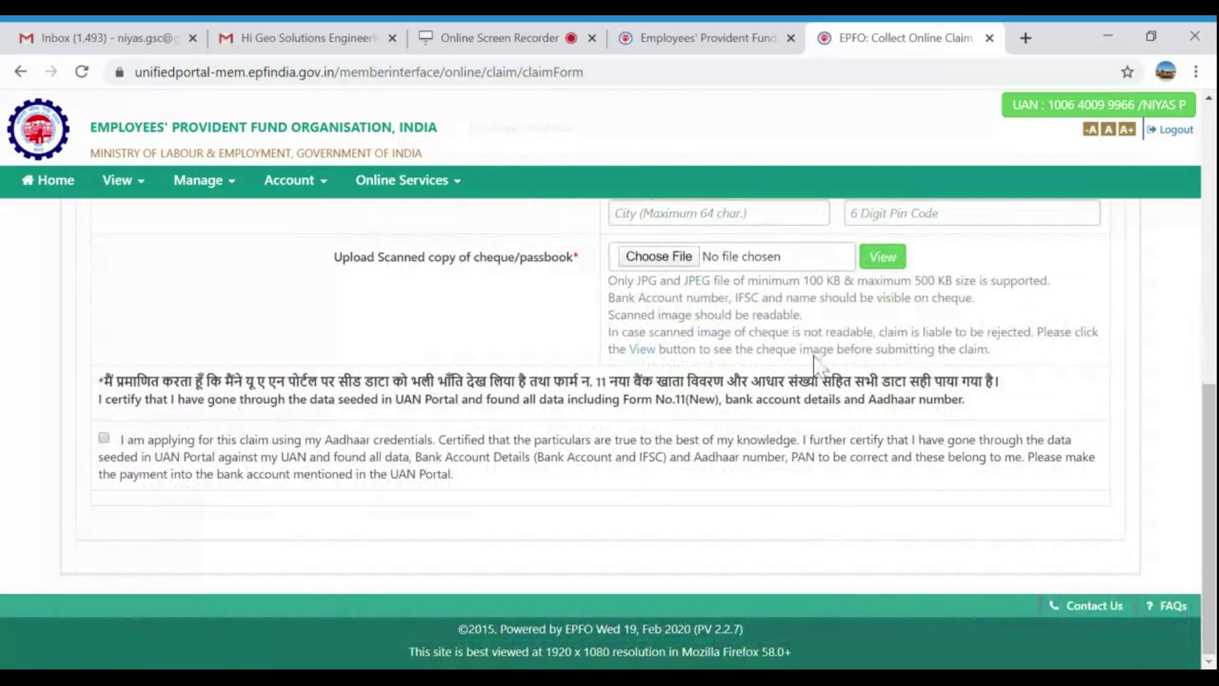
click(103, 438)
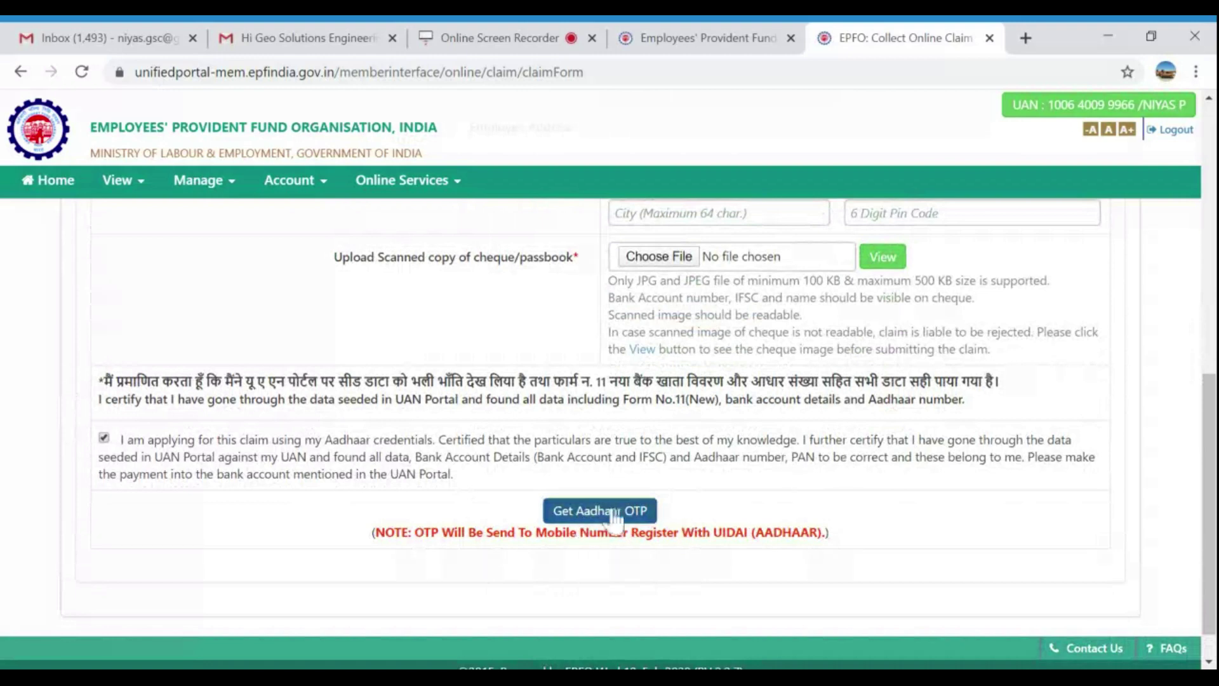
scroll(920, 515, up, 10)
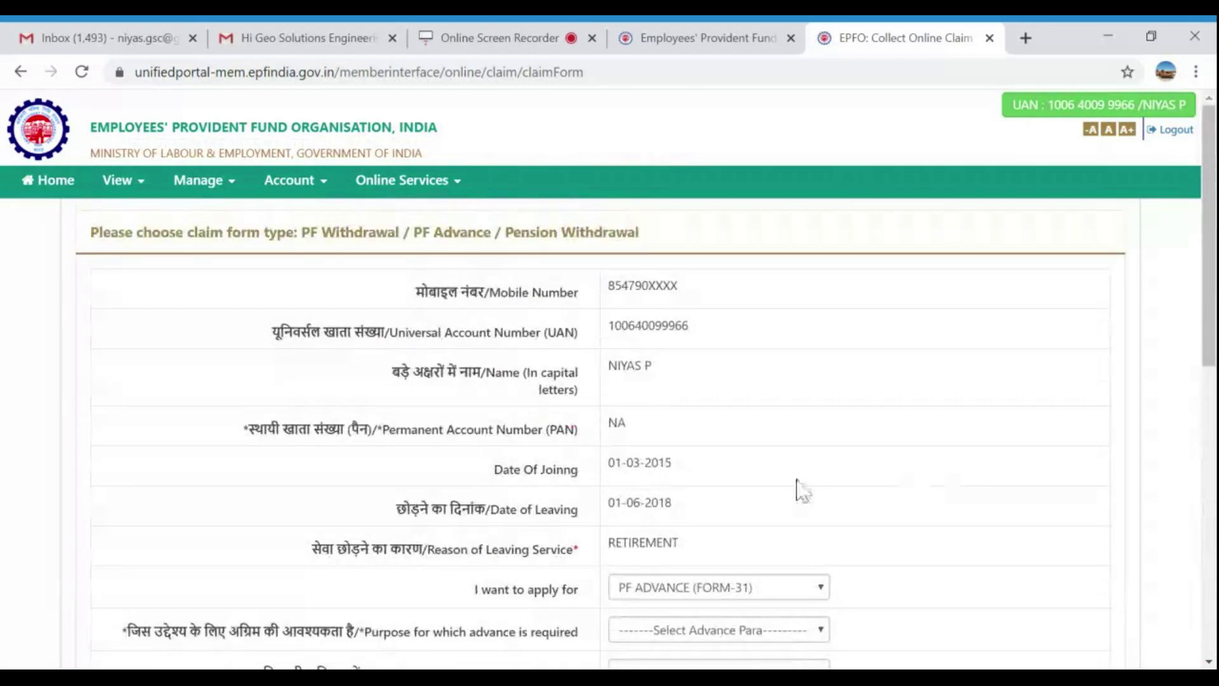
Reopen the CLAIM (FORM-31,19,10C&10D) page, reverify the bank account, accept the undertaking, and proceed.
click(471, 181)
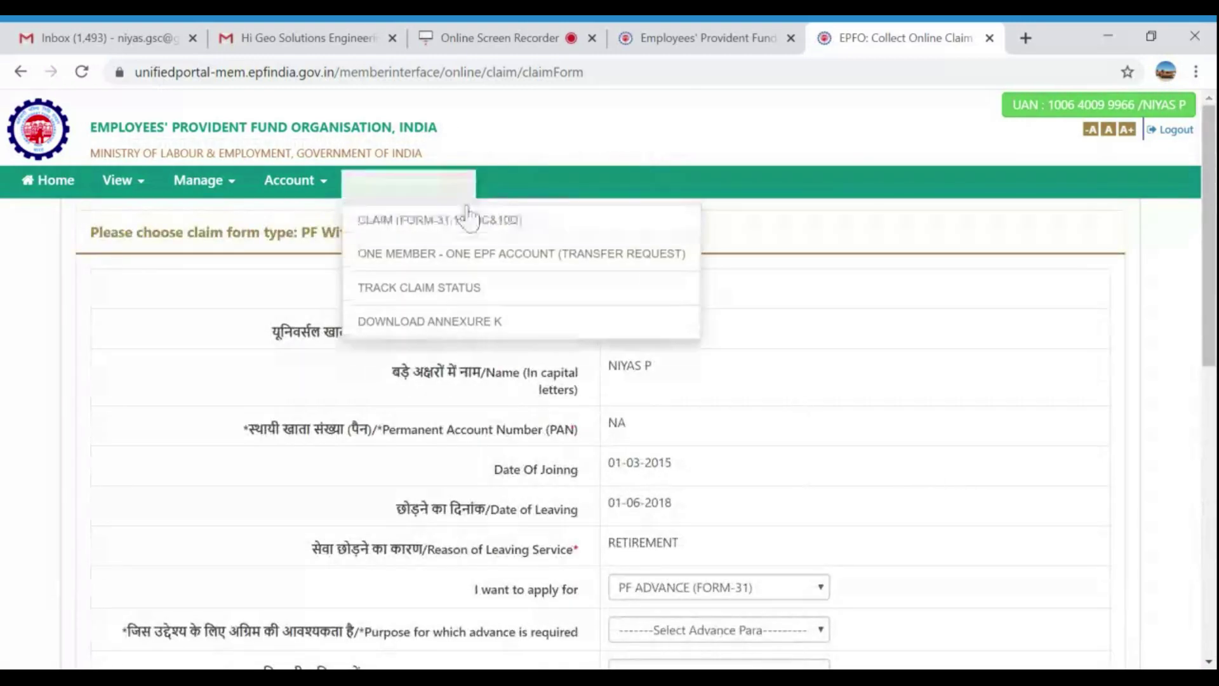
click(468, 216)
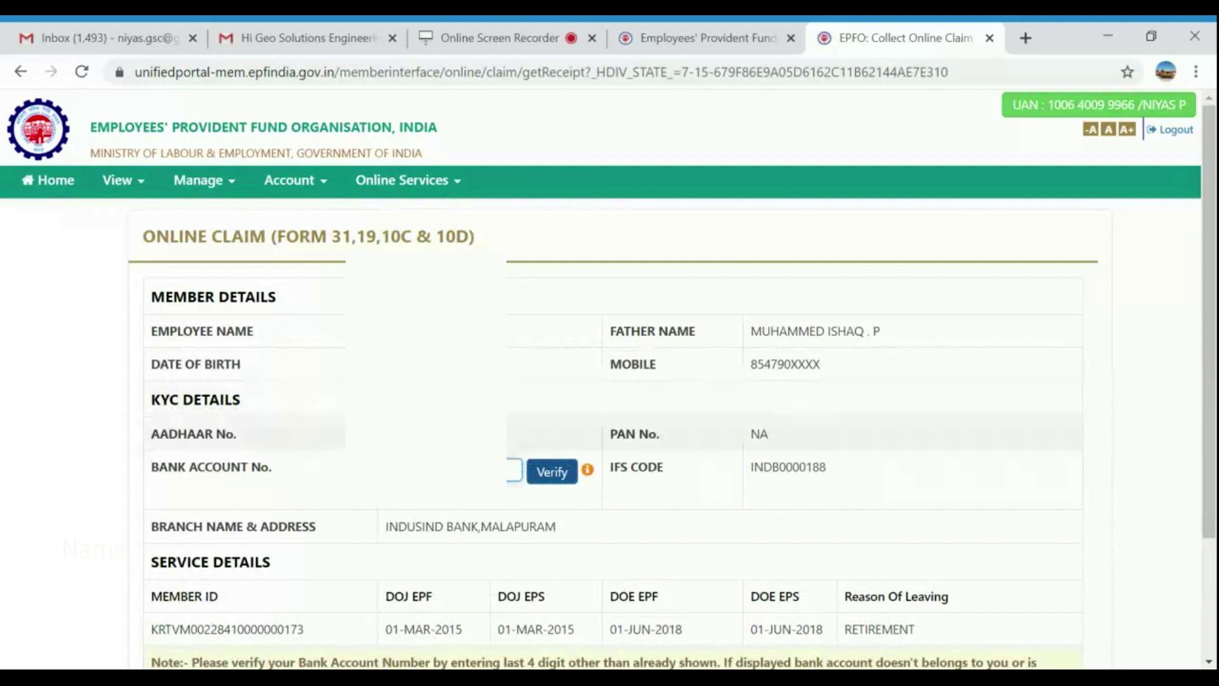
click(552, 473)
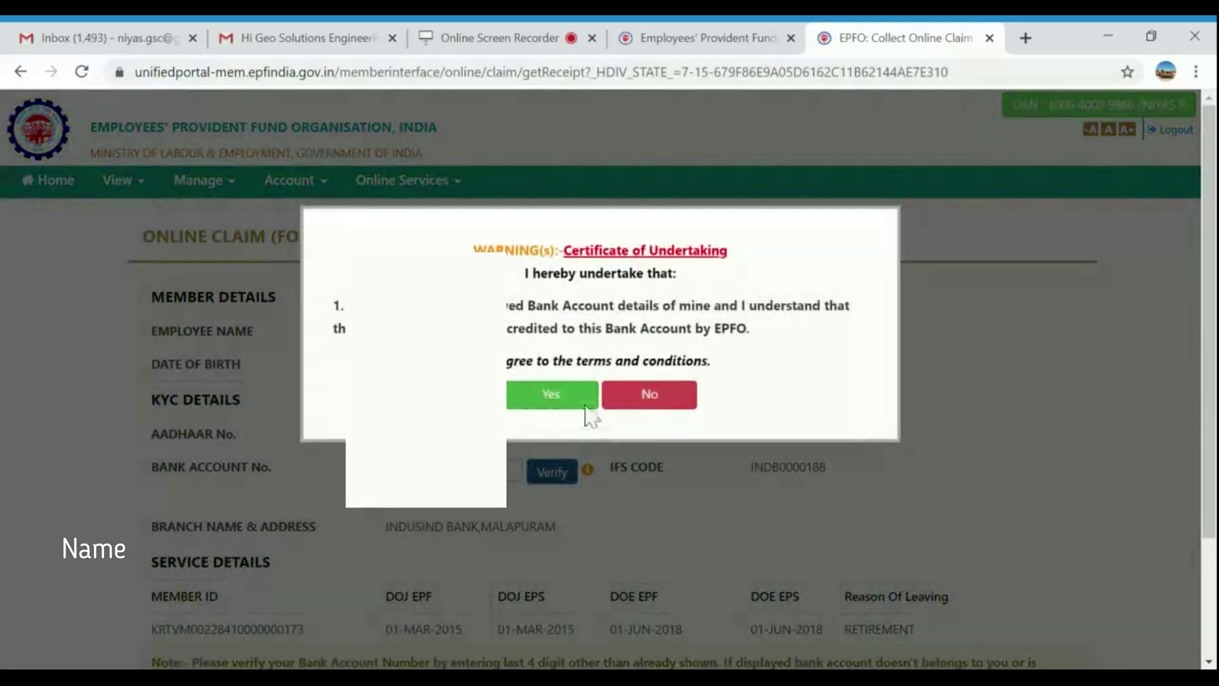
click(575, 402)
scroll(604, 482, down, 3)
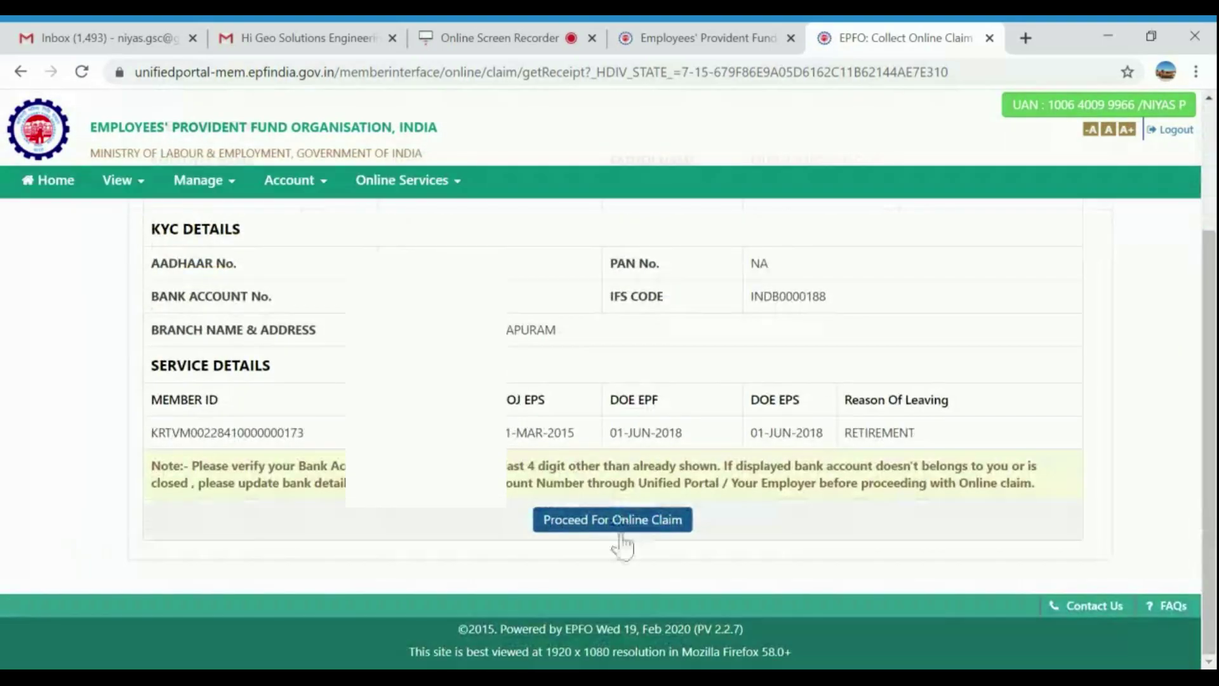
click(621, 529)
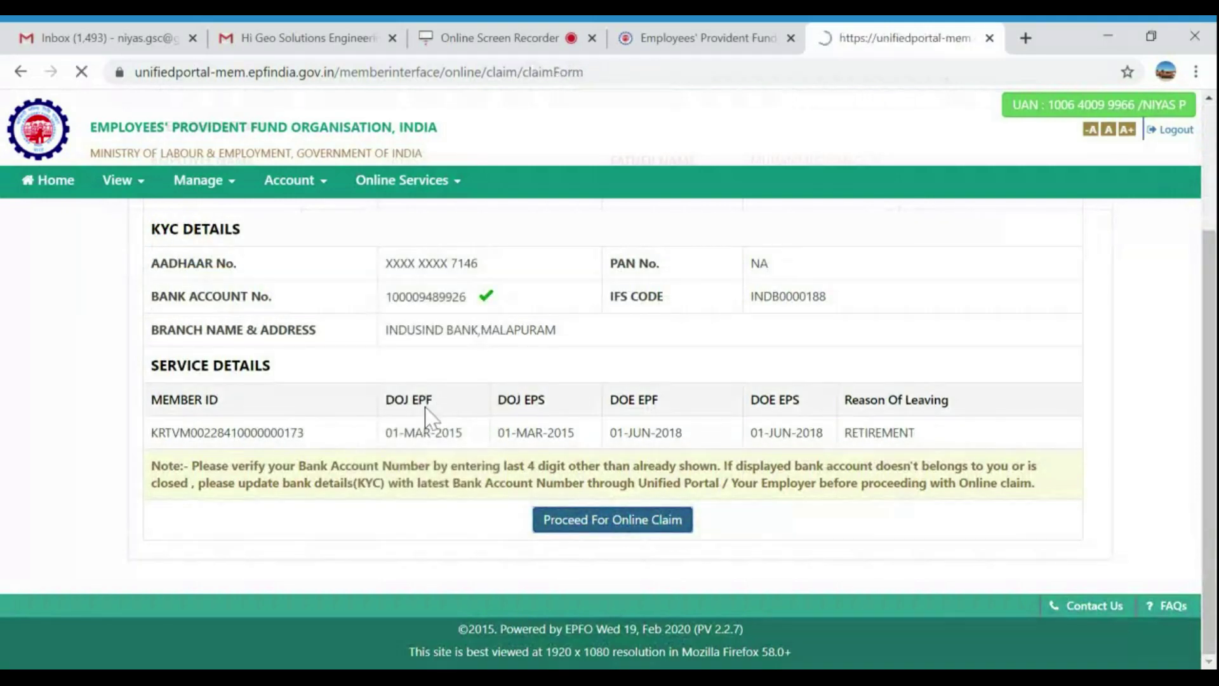
Select ONLY PF WITHDRAWAL (FORM-19) as the claim type and close the PAN tax warning.
scroll(571, 525, down, 2)
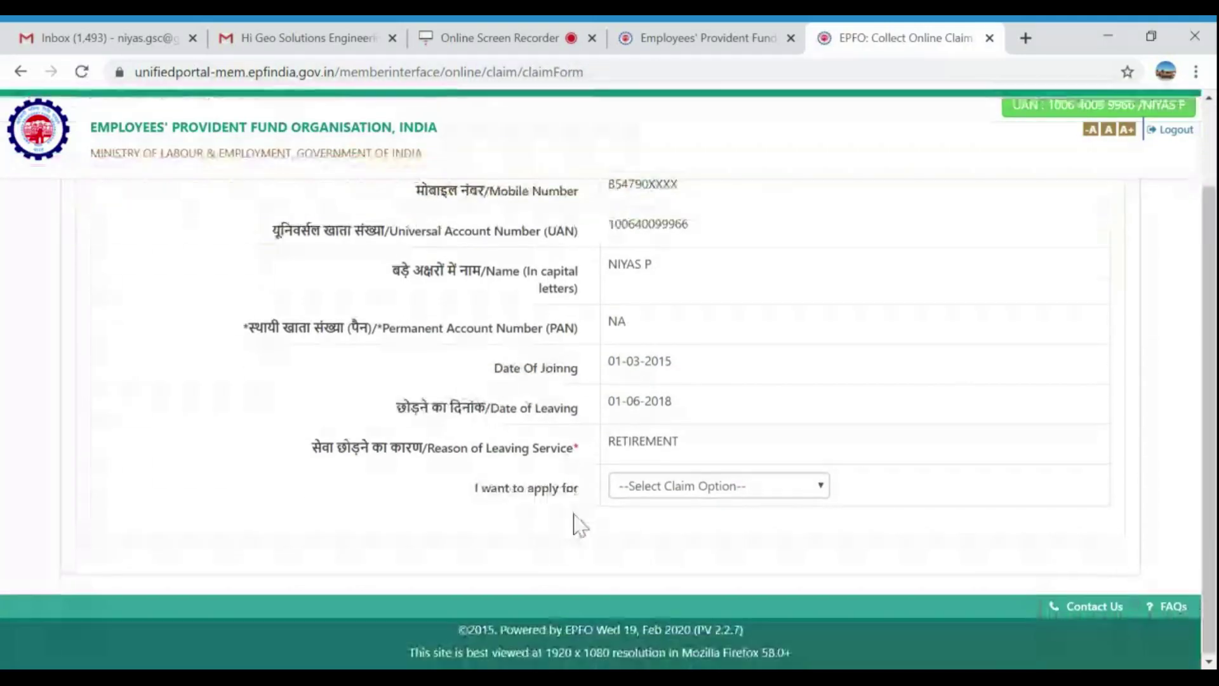
click(662, 494)
click(664, 558)
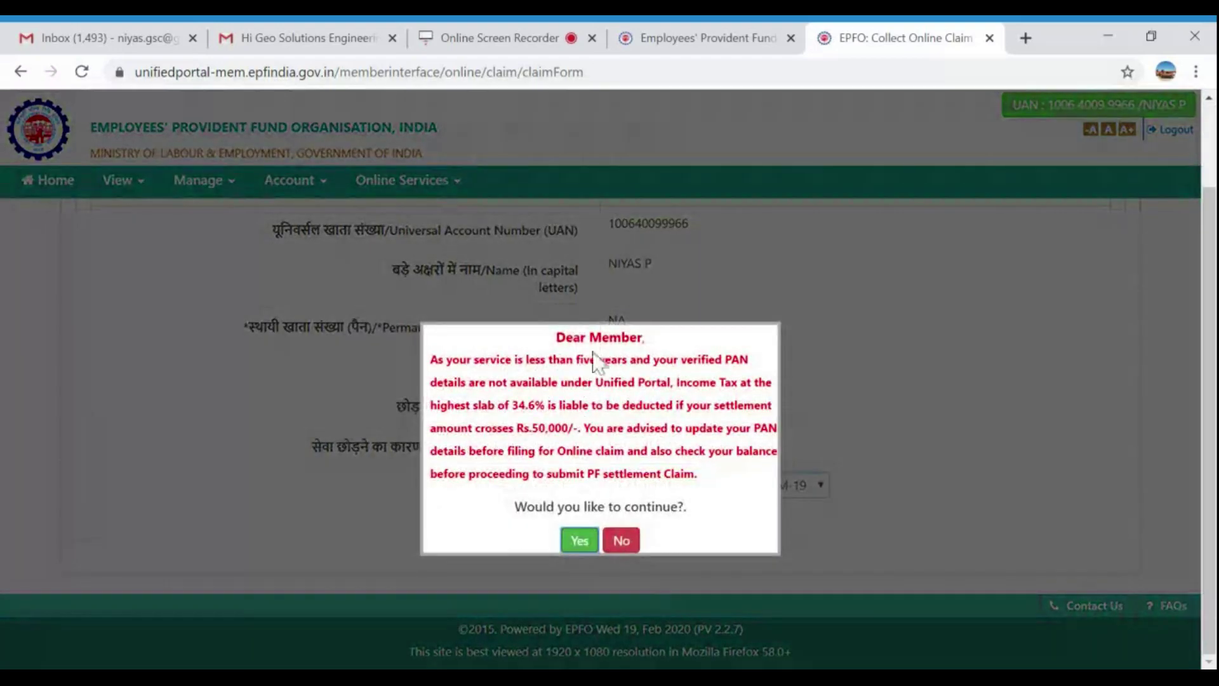
drag(571, 405, 710, 479)
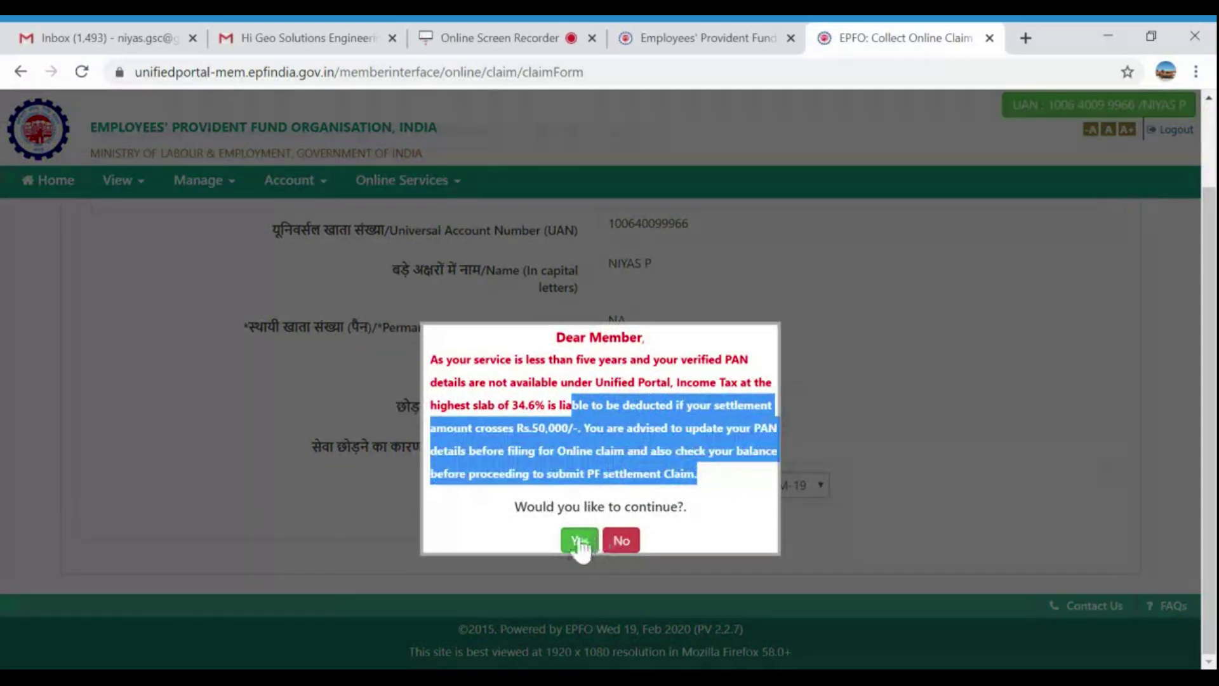
click(618, 541)
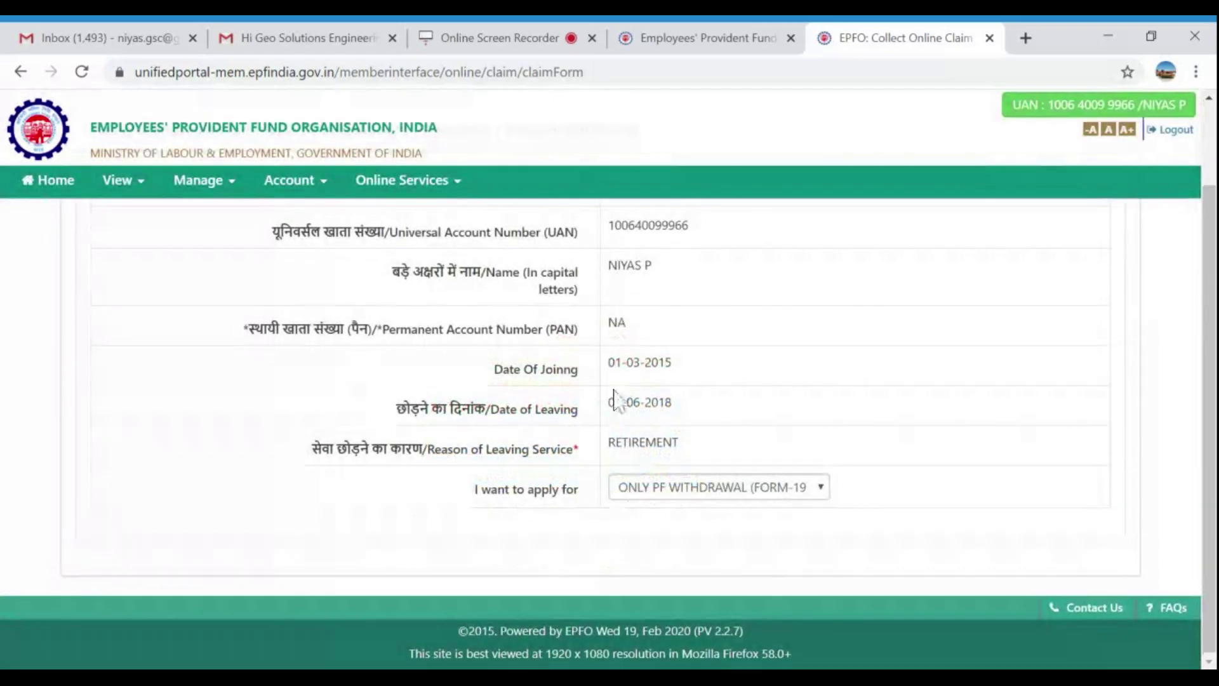
scroll(549, 281, up, 2)
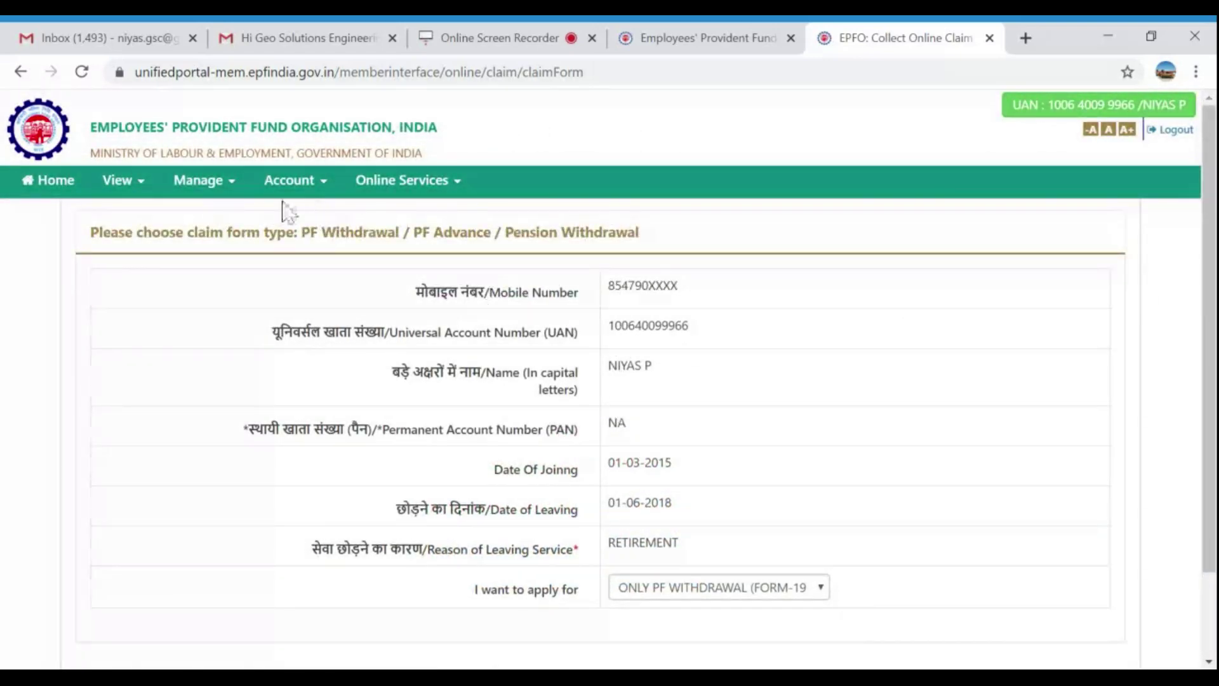
Check the 01-JUN-2018 date of exit under Manage > Mark Exit, then switch to the recorder tab.
click(233, 192)
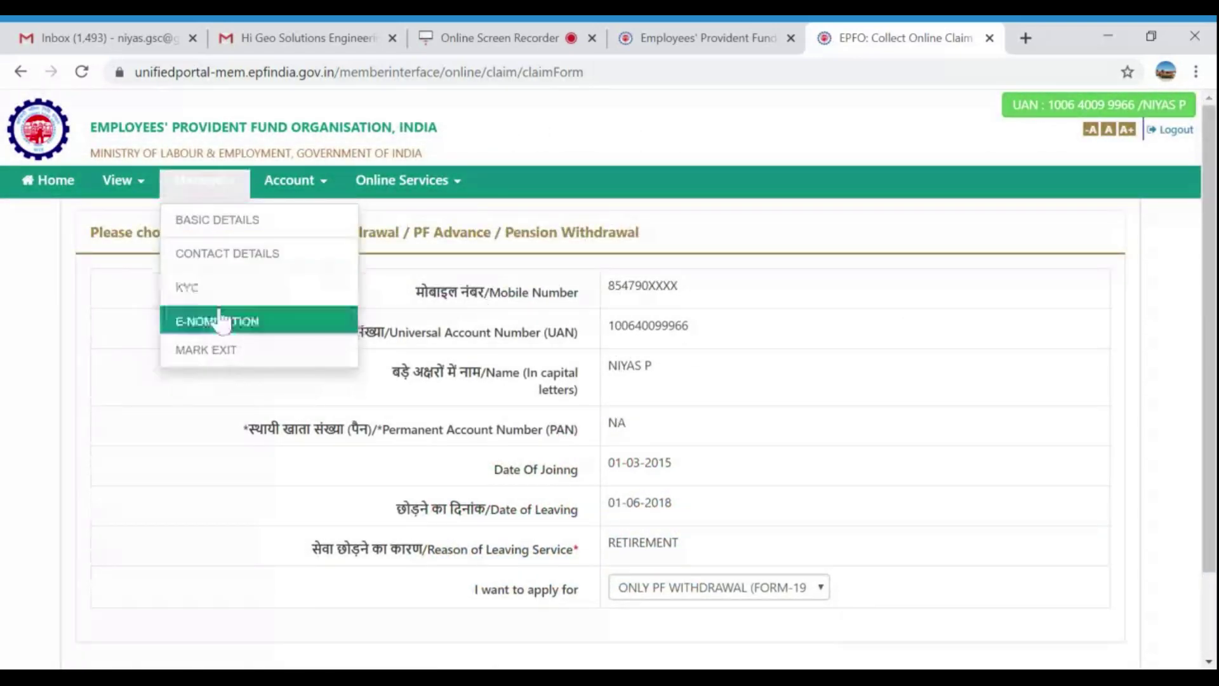
click(216, 353)
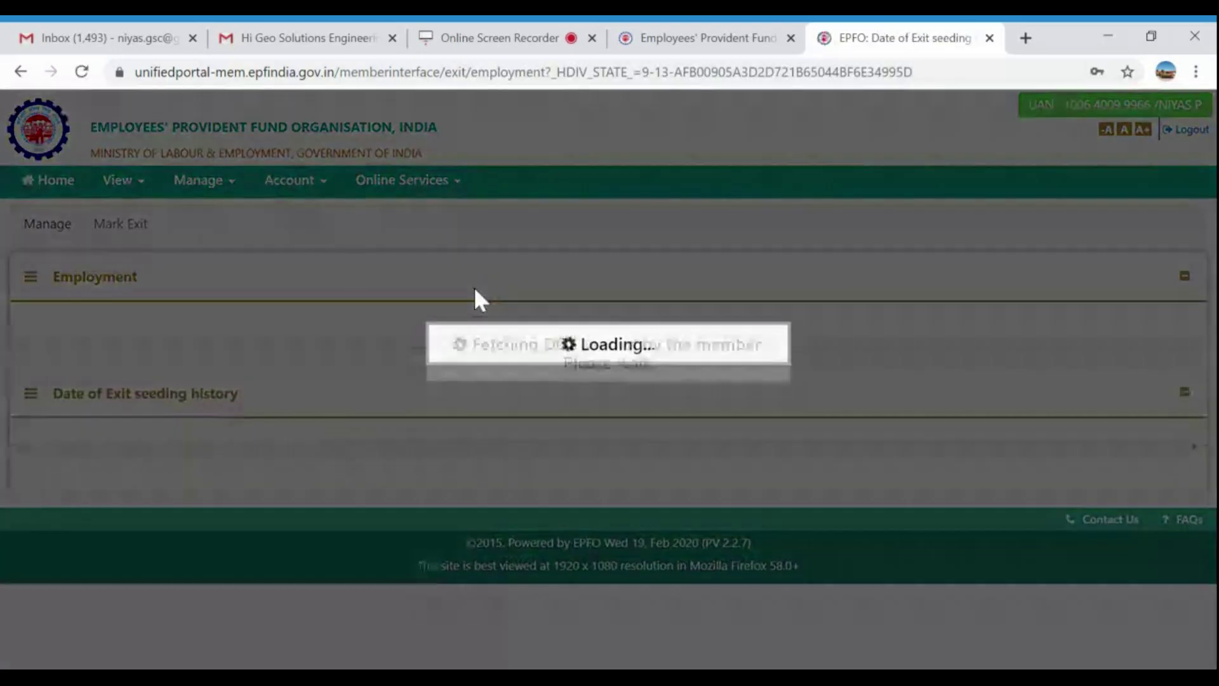
scroll(428, 394, down, 3)
scroll(279, 356, up, 3)
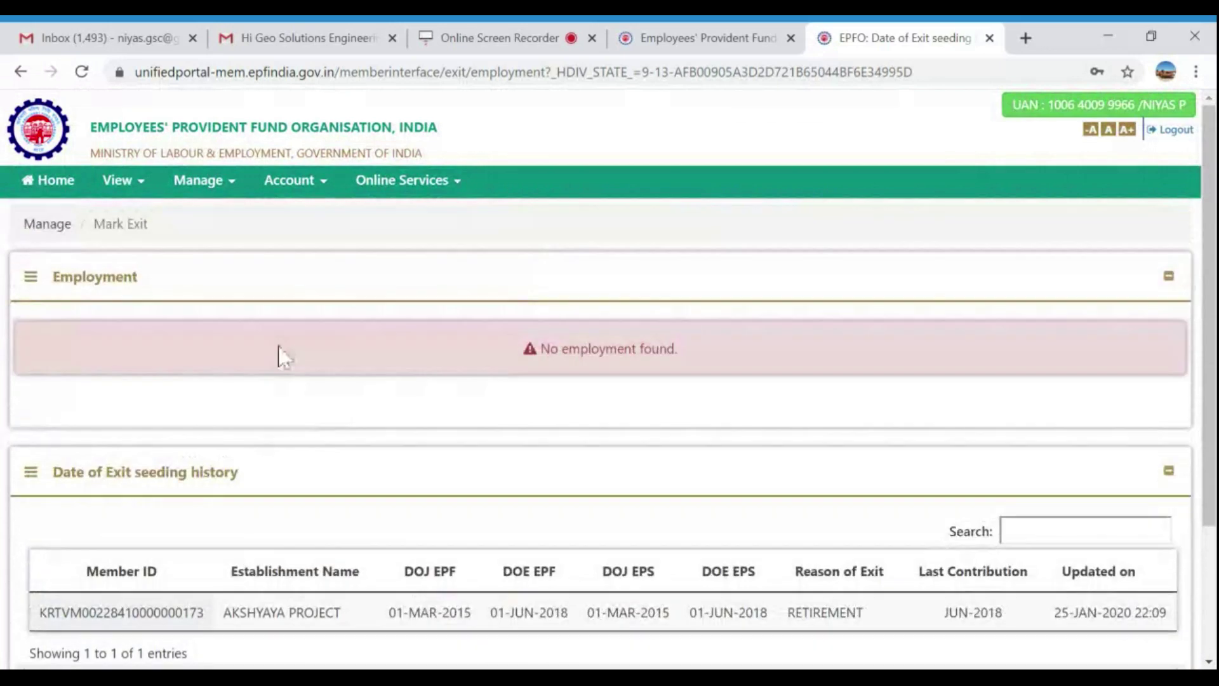
scroll(760, 499, down, 3)
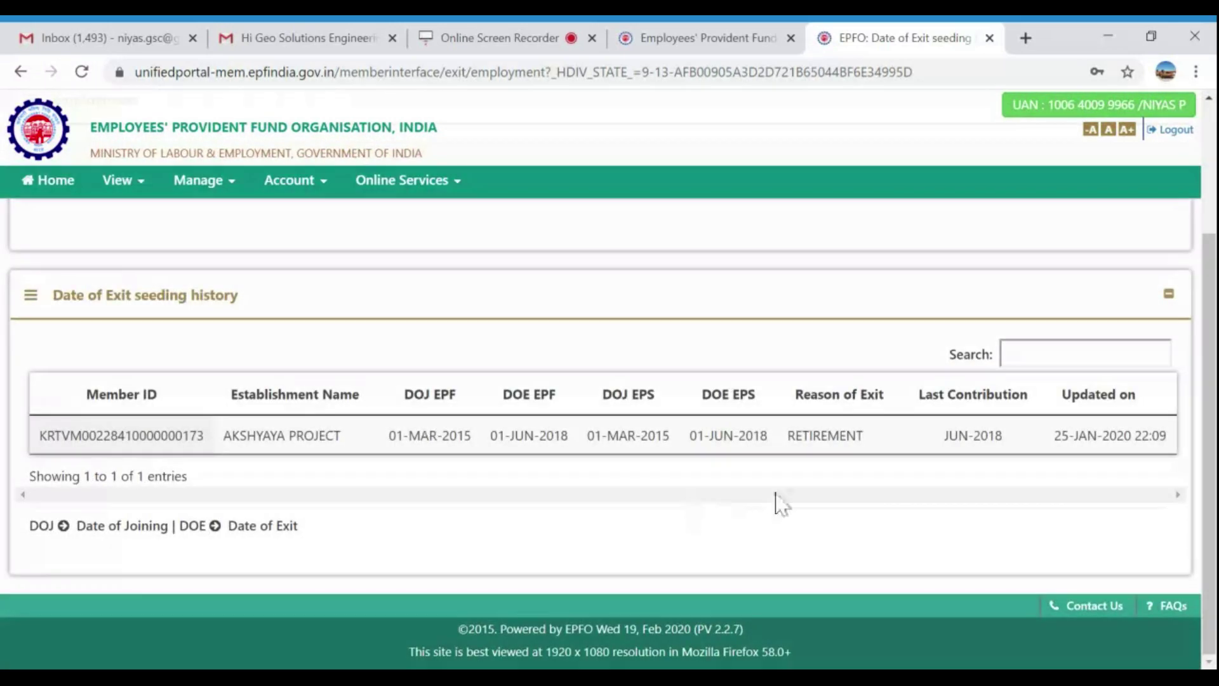
scroll(194, 343, up, 3)
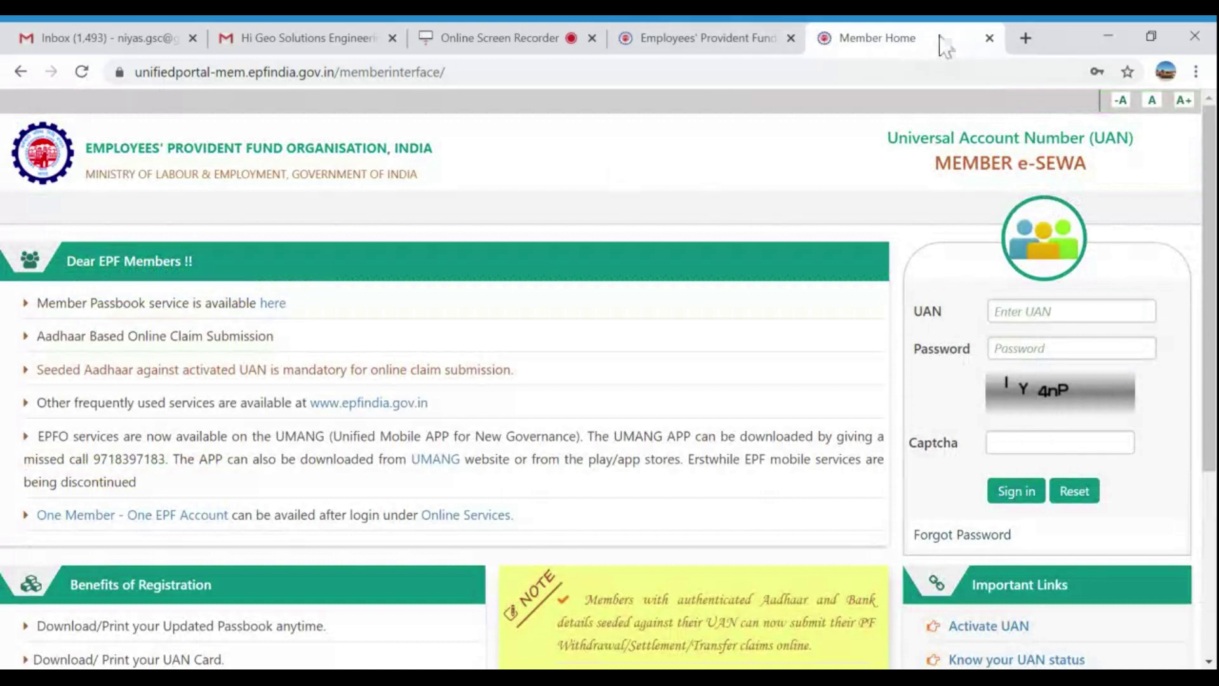
click(489, 38)
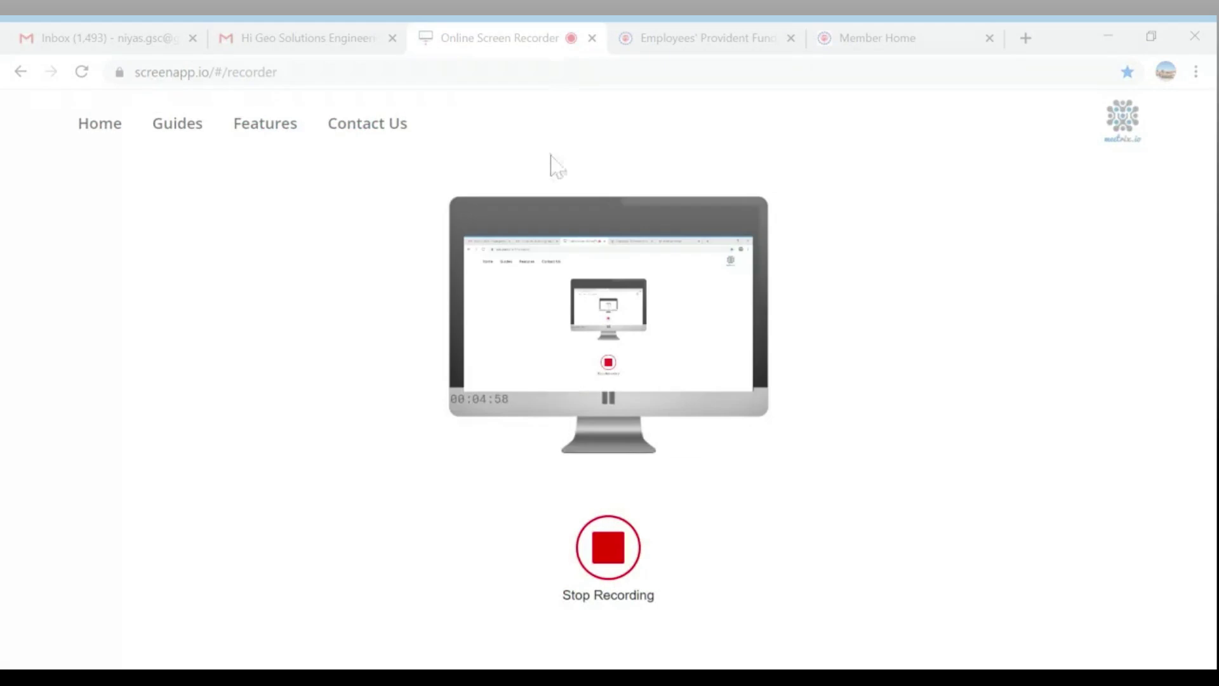